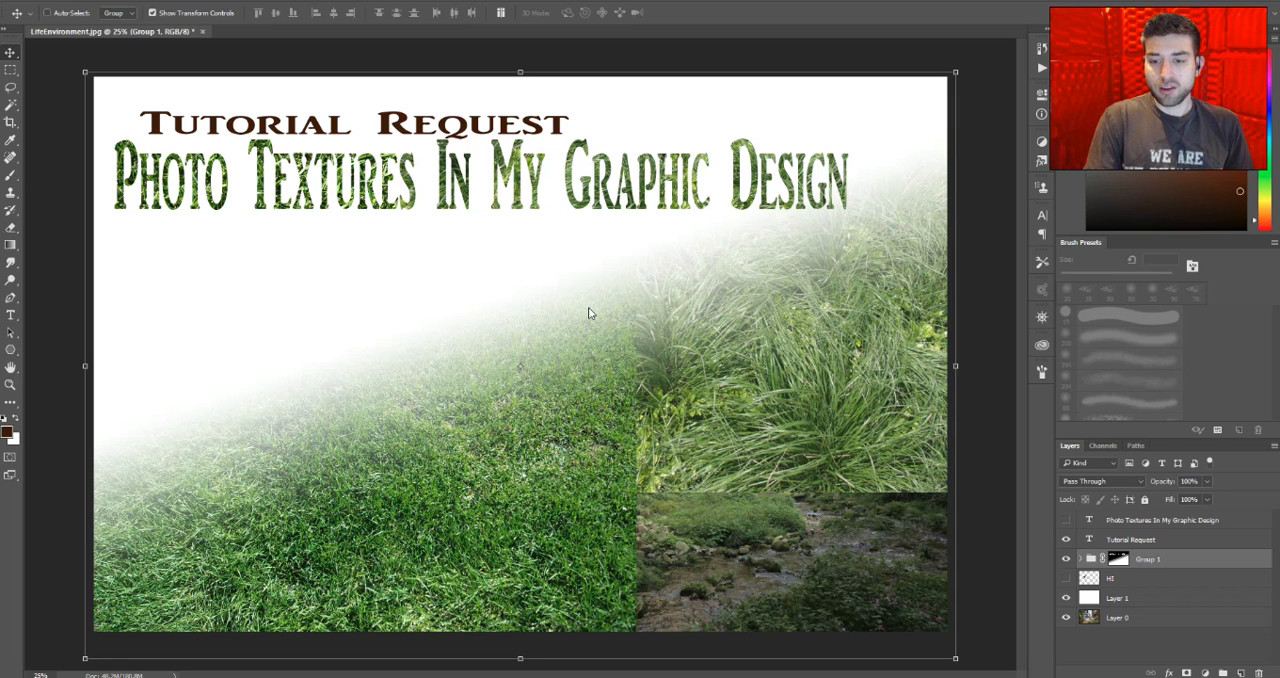
- Hide Group 1 and the Tutorial Request text, show and select the HI layer, and expand Group 1
click(1065, 559)
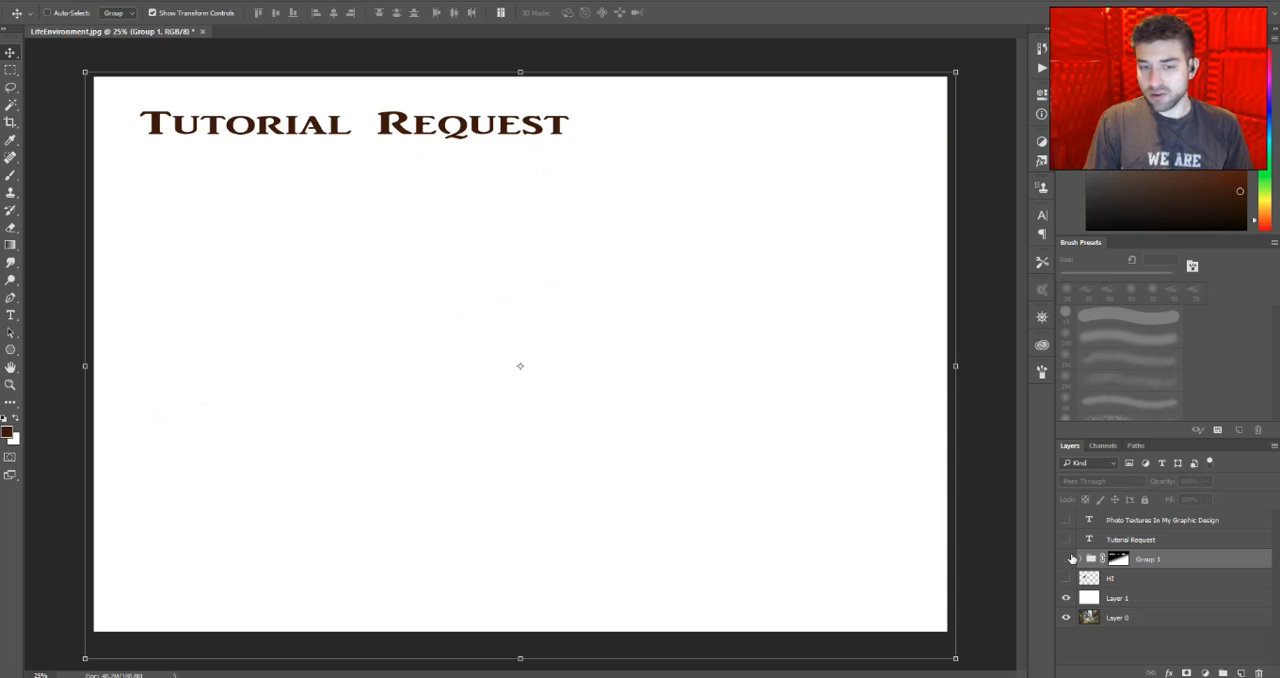
click(1065, 539)
click(1066, 578)
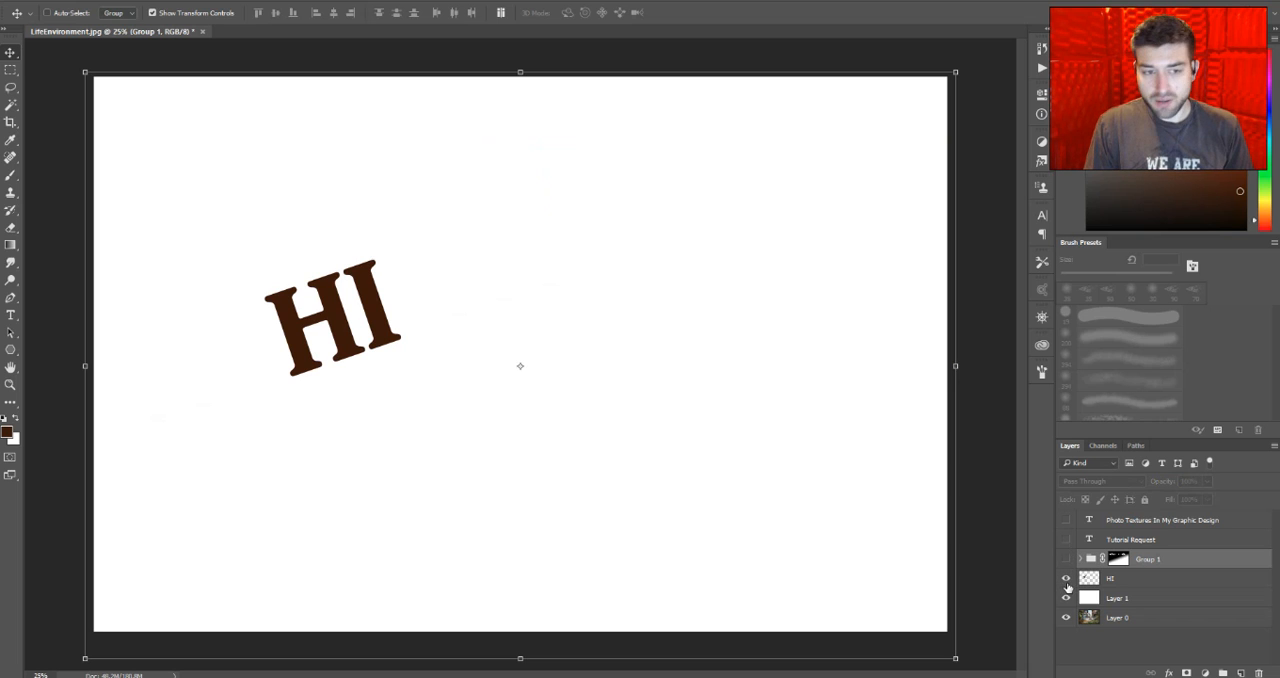
click(1112, 580)
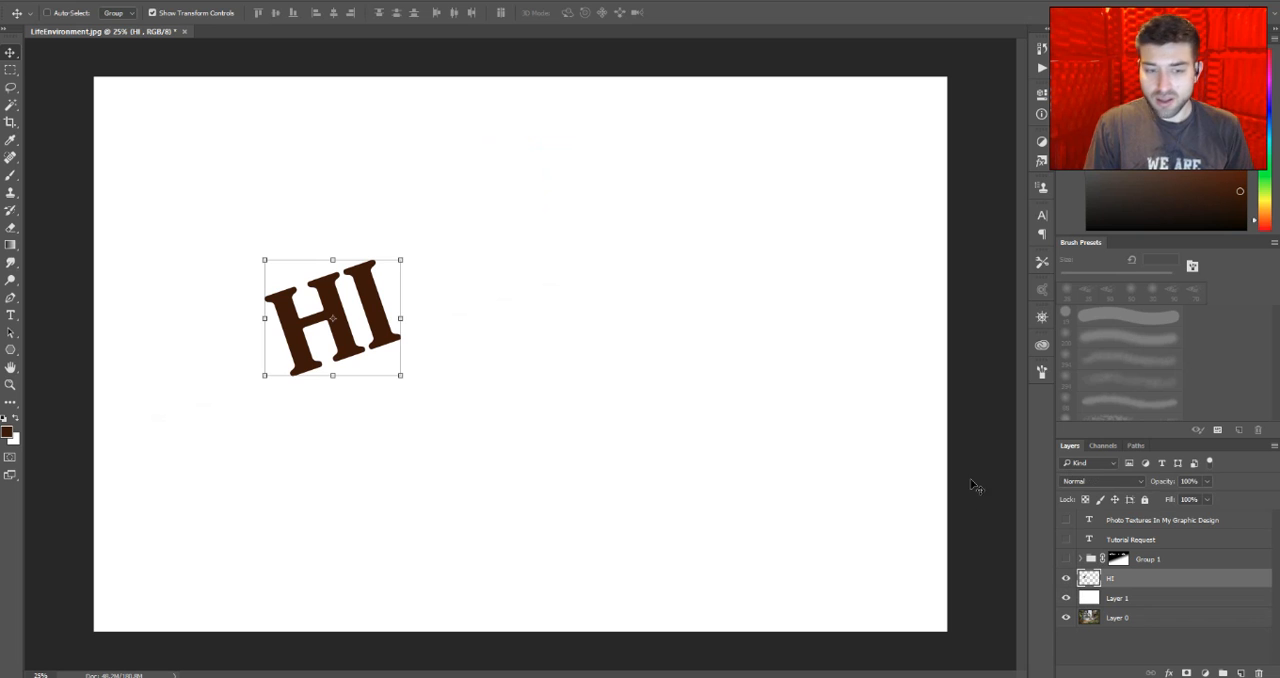
click(1080, 559)
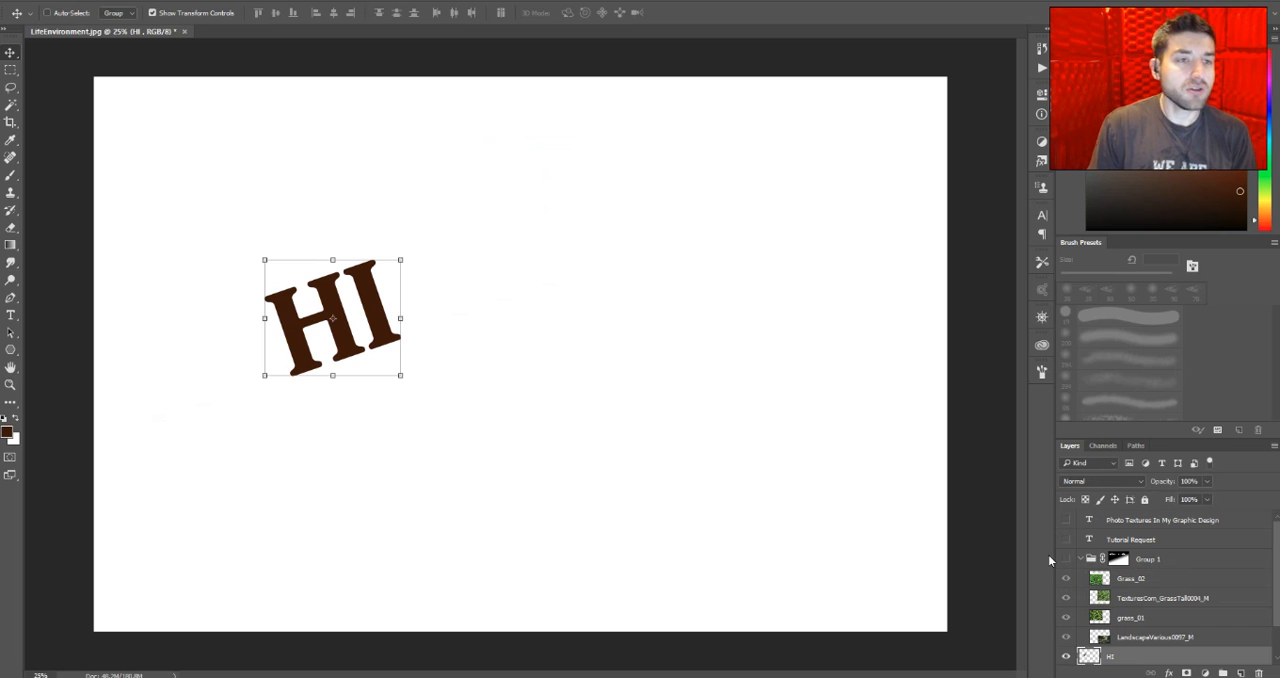
- Place the Grass_03 texture from the plantsAndWood folder as an embedded image above the HI layer
click(42, 2)
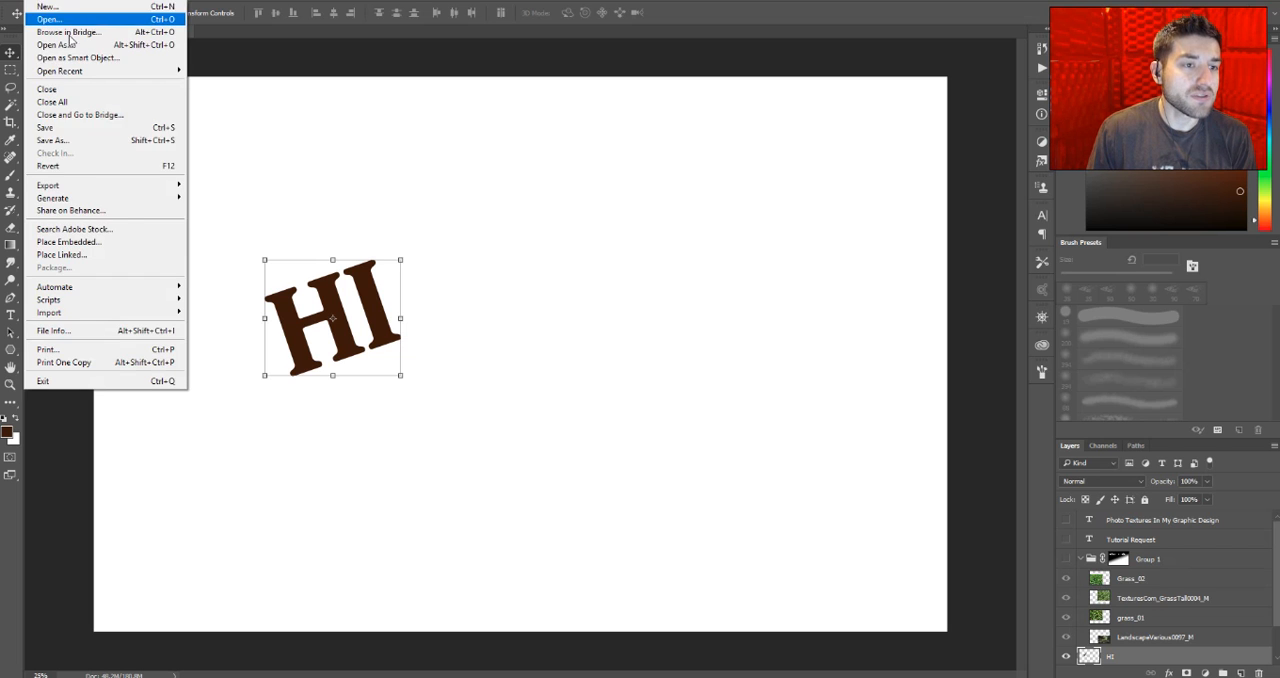
click(42, 2)
click(42, 2)
click(80, 241)
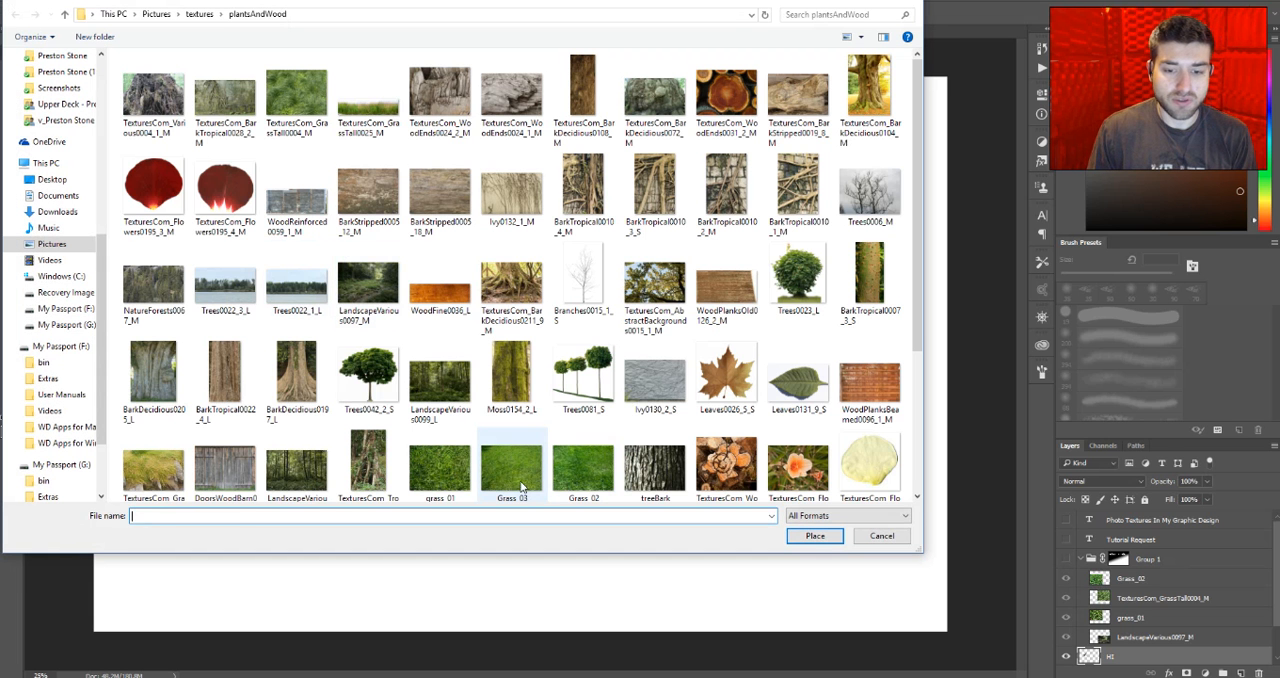
click(518, 472)
click(815, 536)
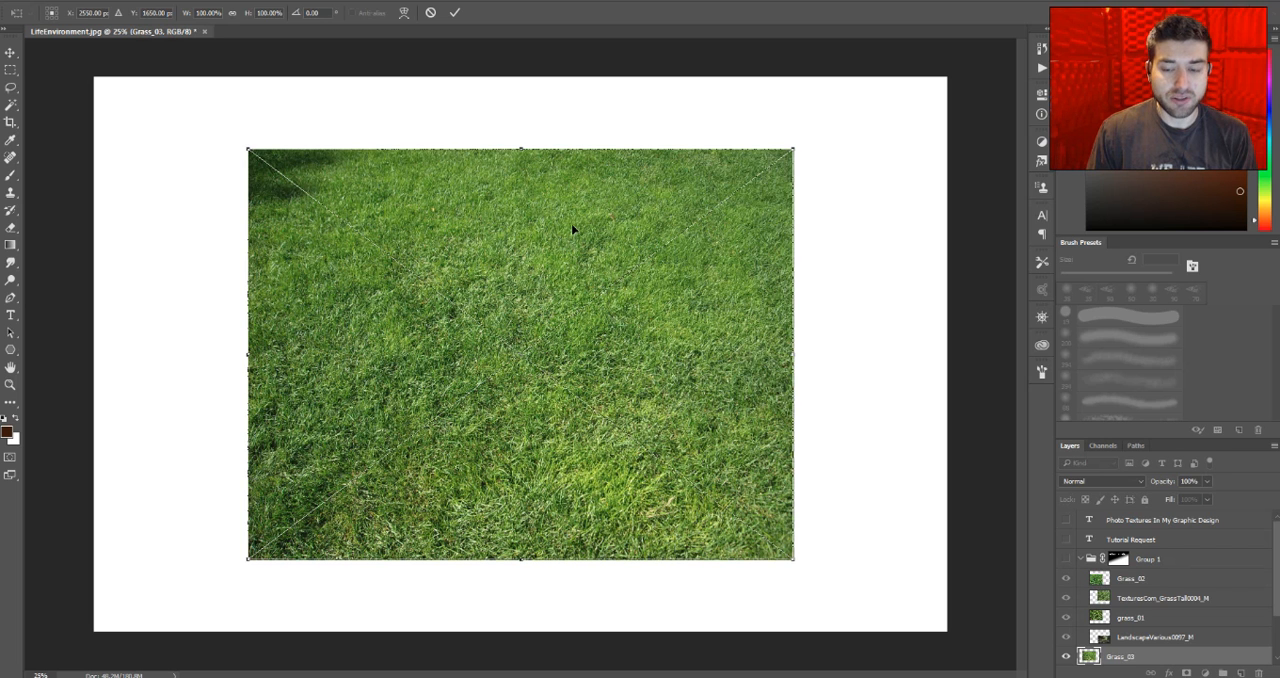
key(Return)
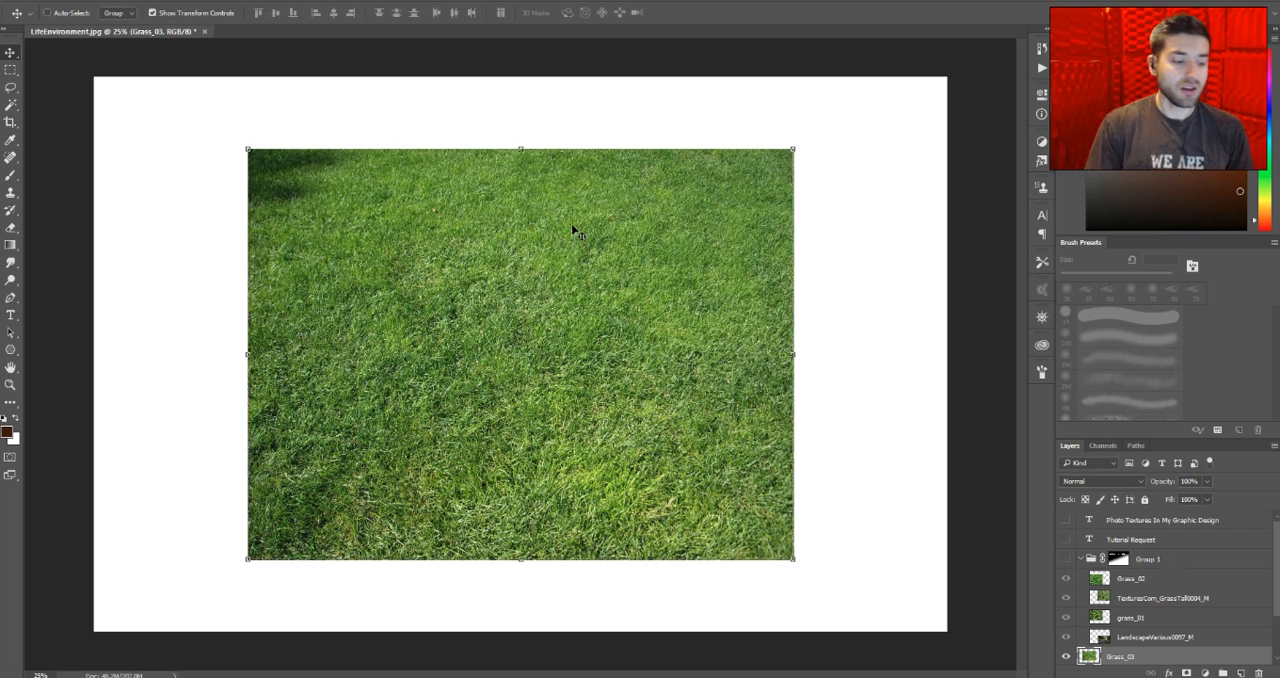
- Reposition the Grass_03 image on the canvas so that it completely covers the HI lettering
drag(571, 223, 803, 233)
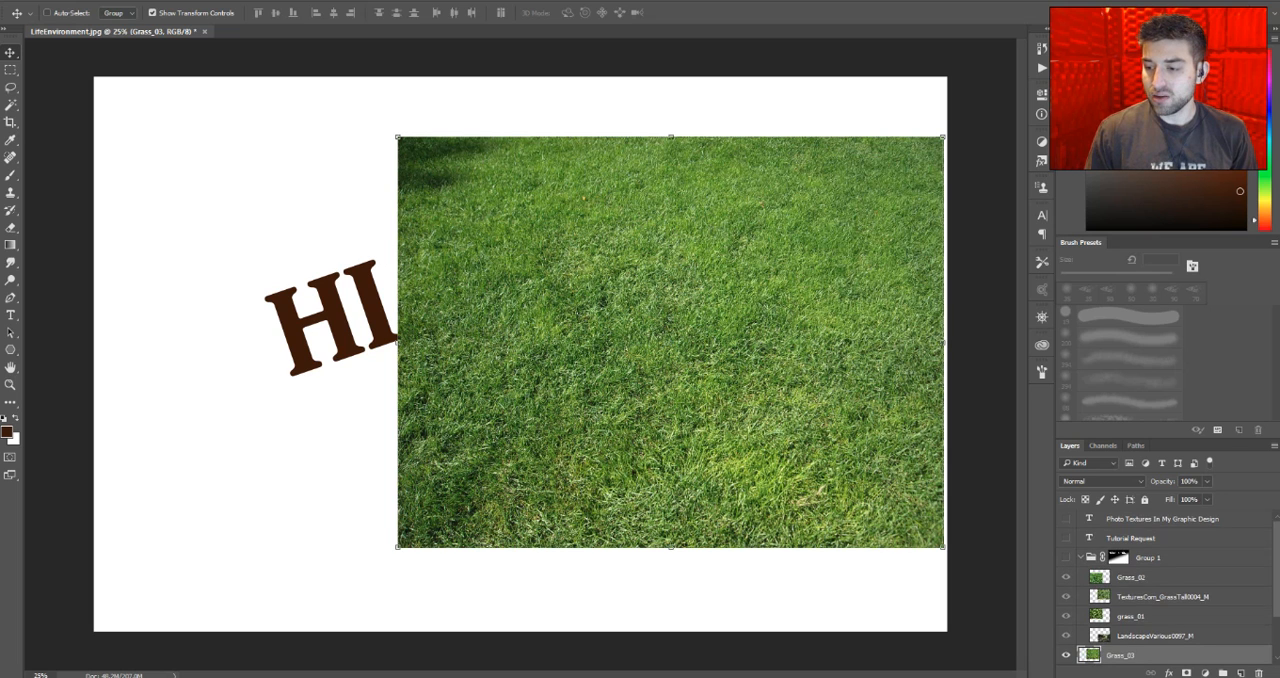
scroll(1090, 618, down, 3)
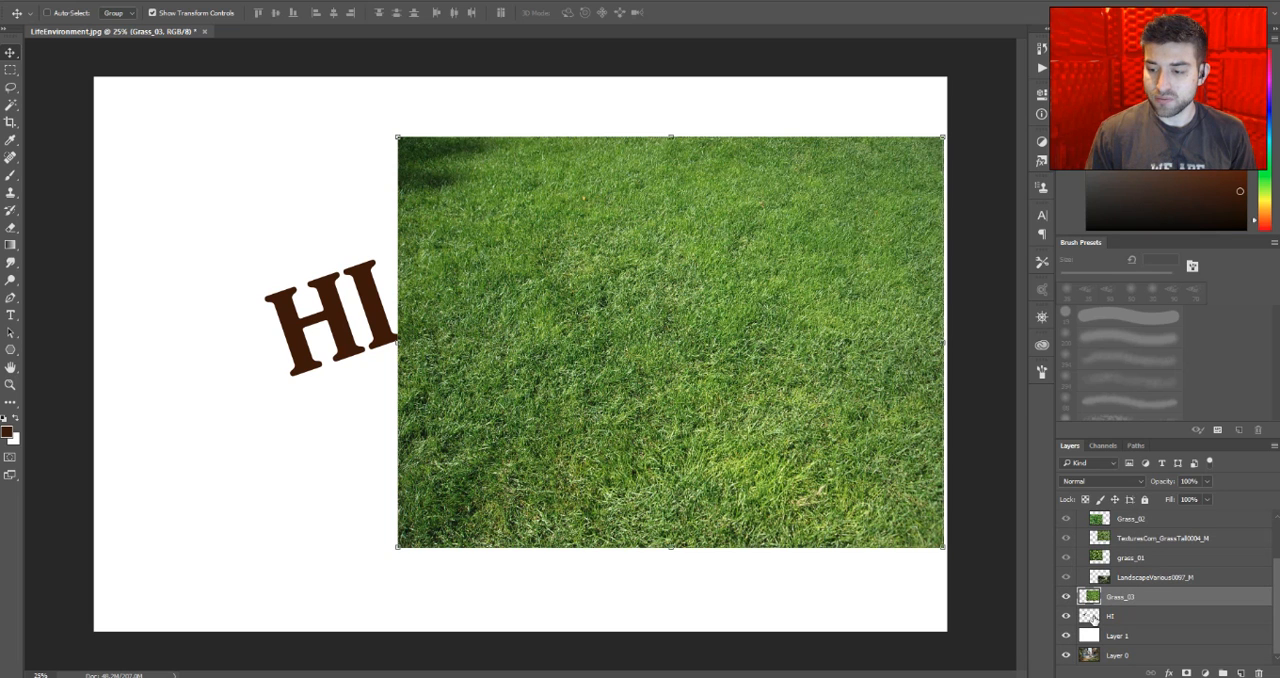
drag(834, 427, 623, 405)
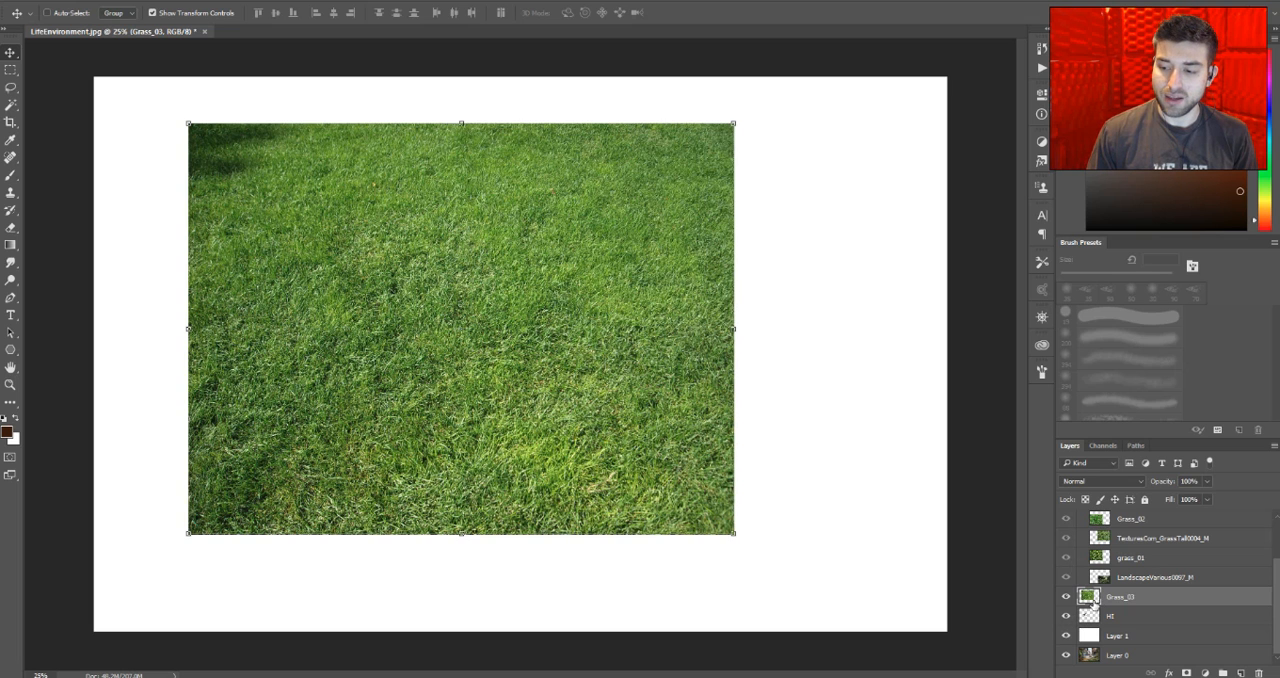
- Load the HI lettering as a selection, add it as a layer mask on Grass_03, and hide the HI layer
key(ctrl)
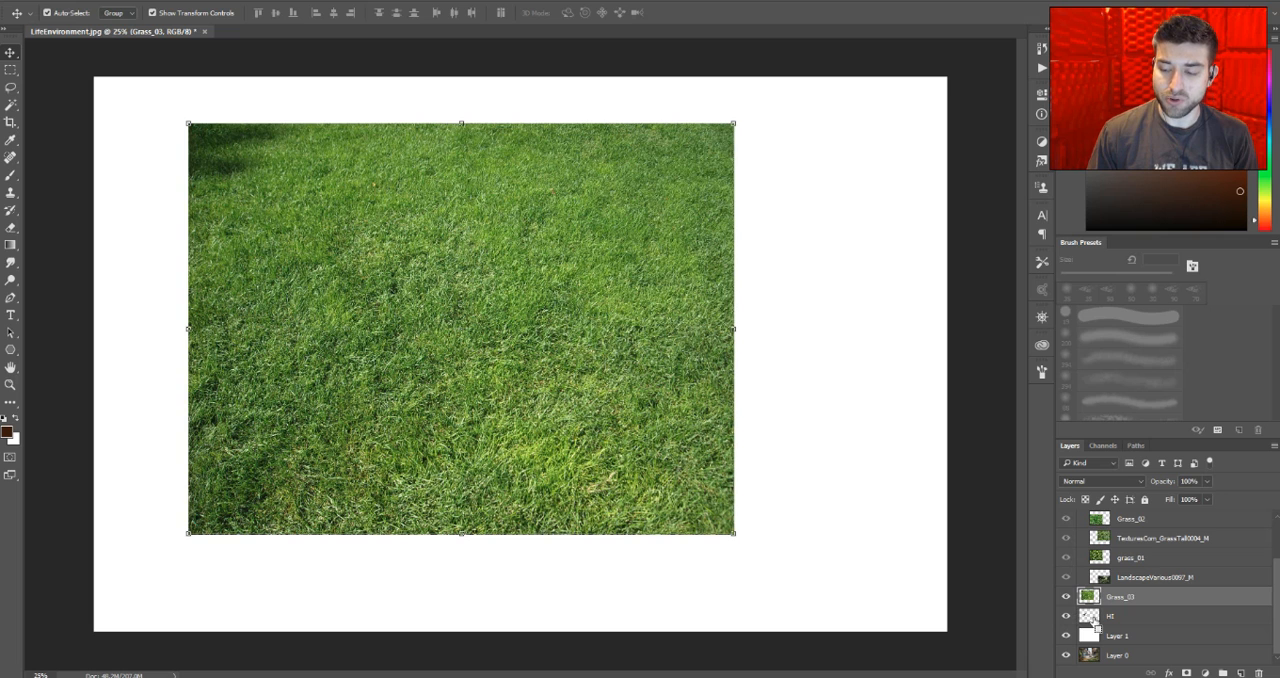
ctrl+click(1095, 626)
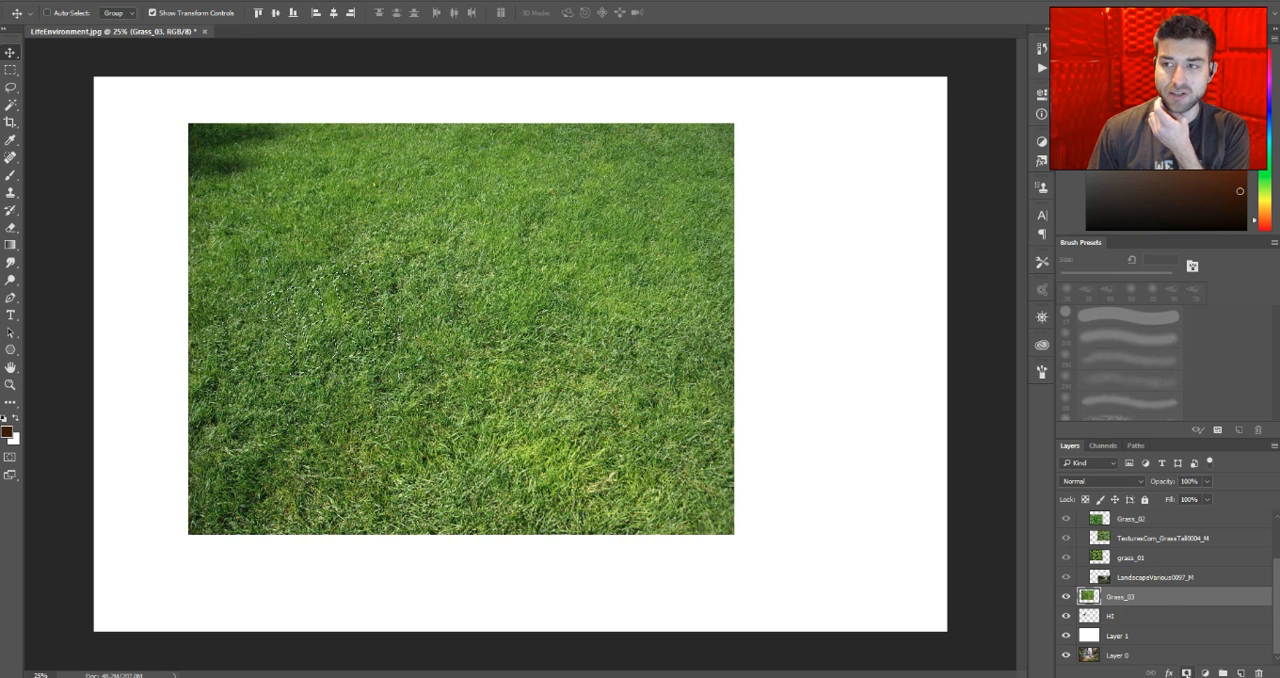
click(1186, 673)
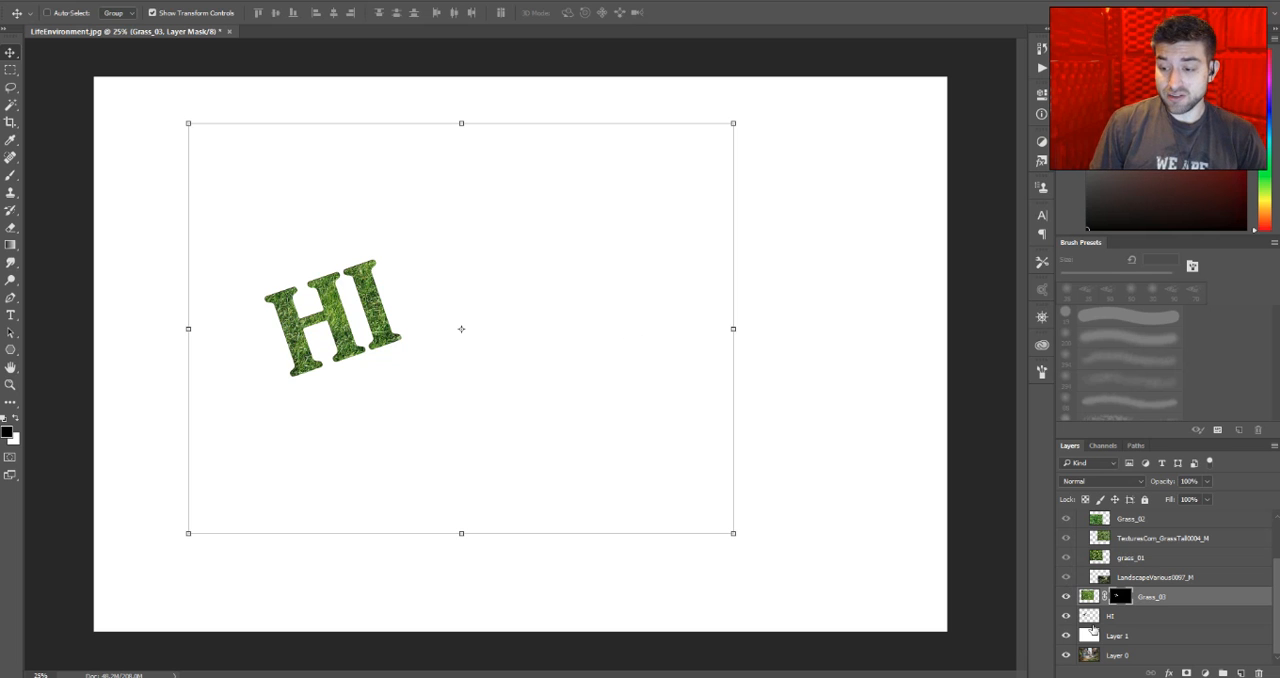
click(1066, 617)
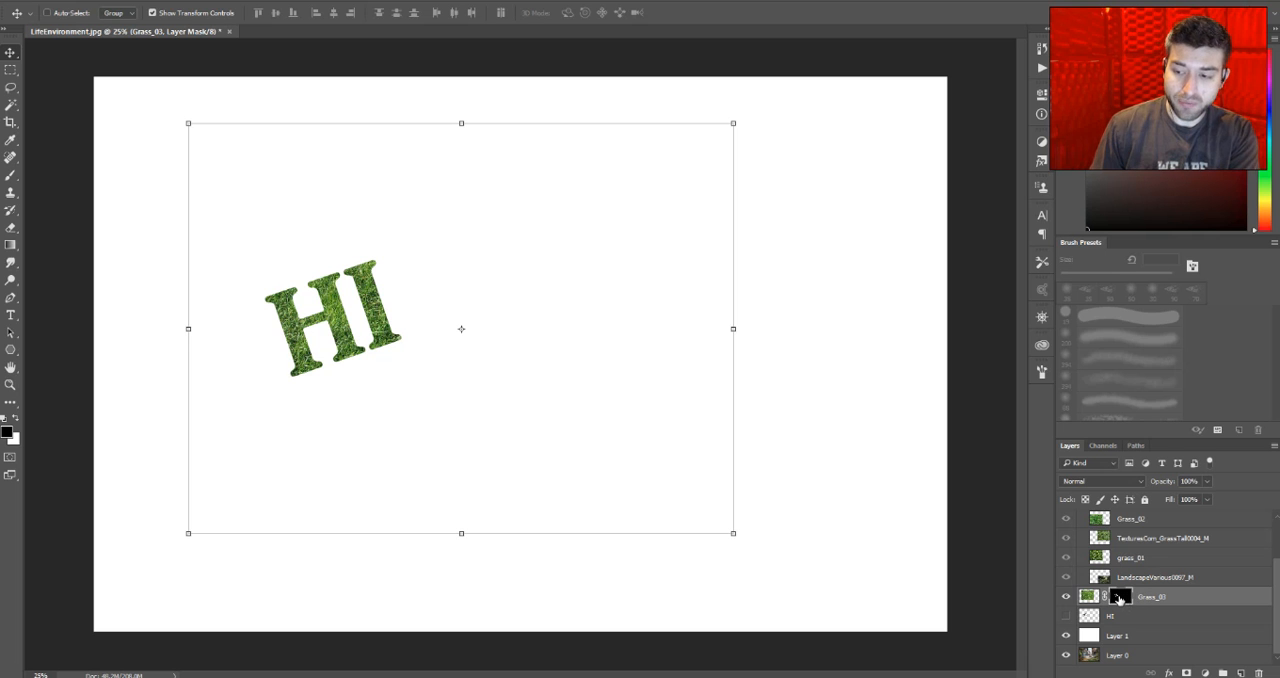
- Disable the layer mask on Grass_03 and enable it again to compare the full and masked texture
right_click(1118, 598)
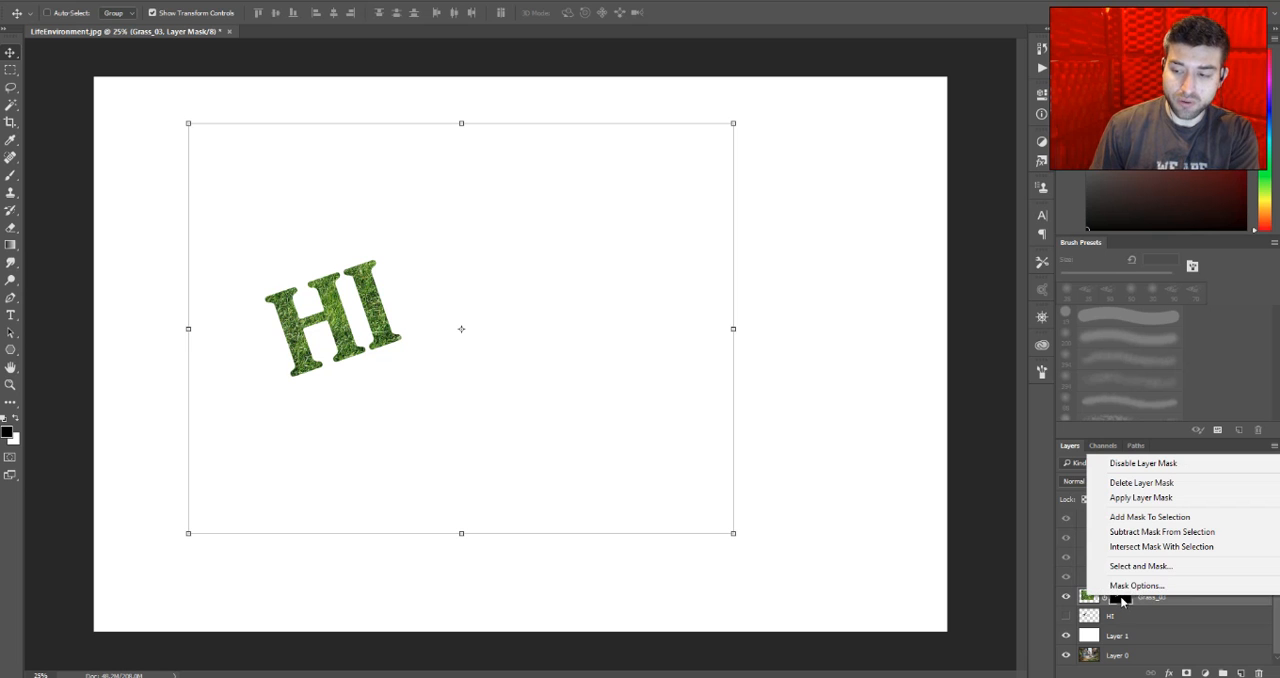
click(1125, 465)
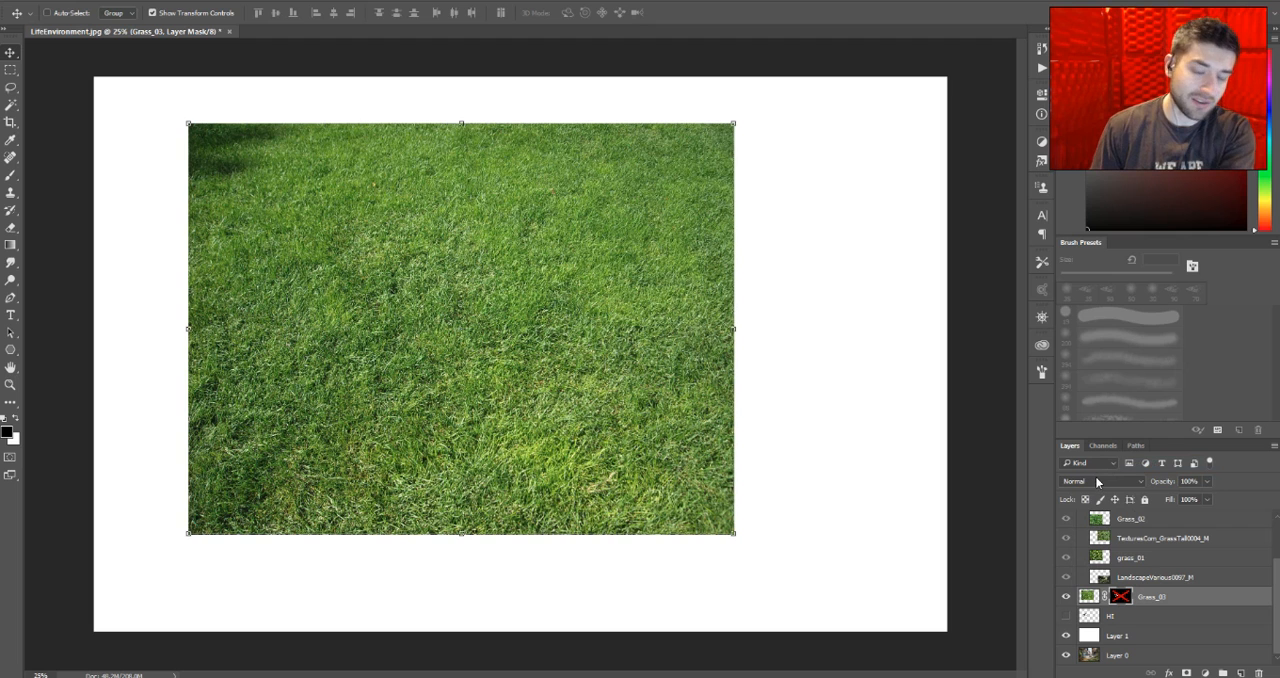
right_click(1121, 596)
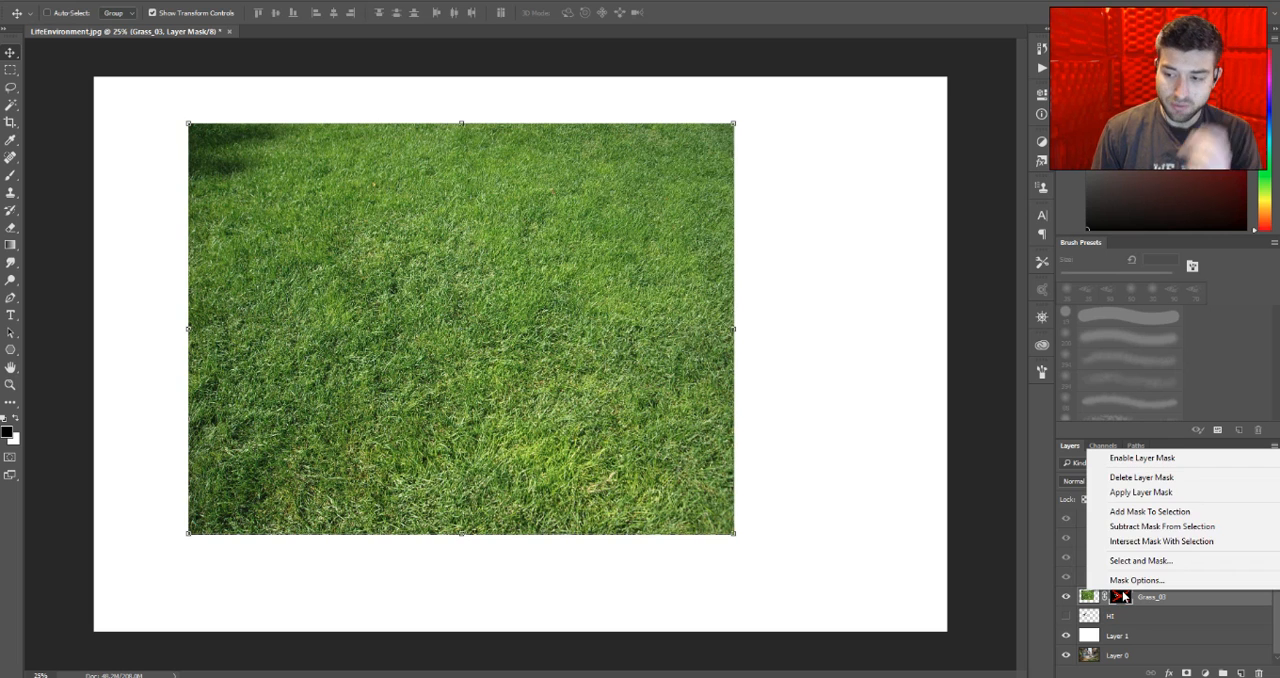
click(1142, 457)
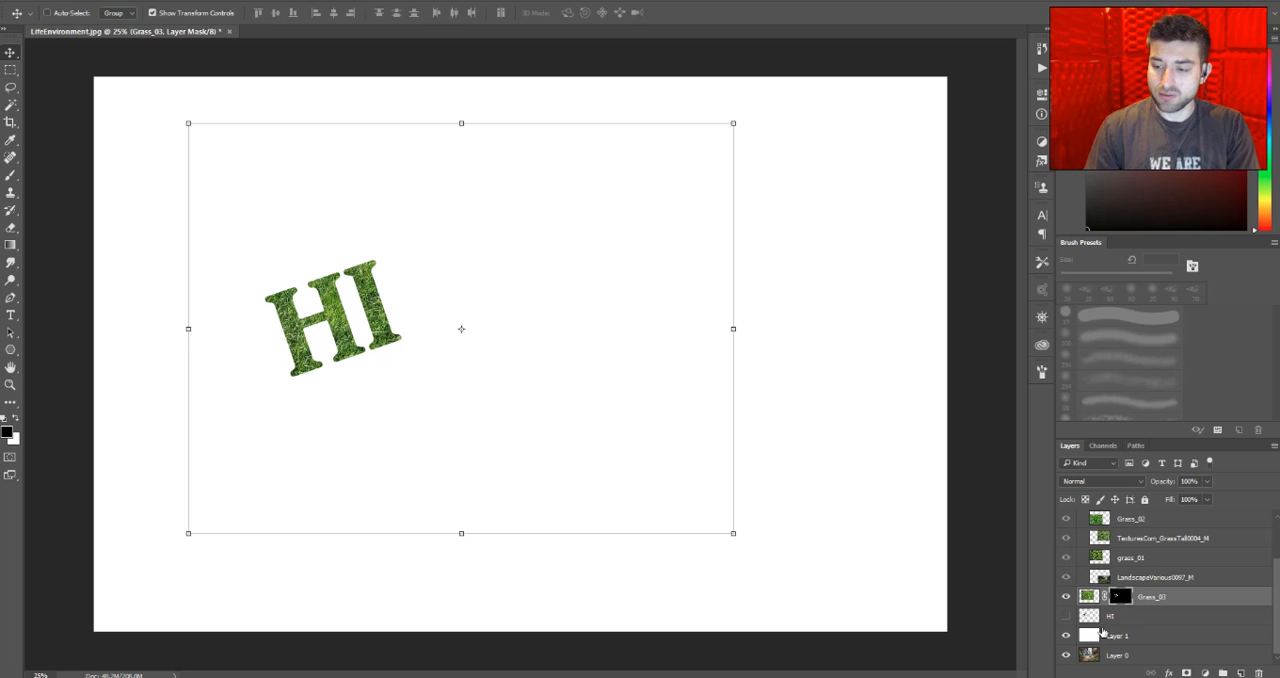
- Delete the HI-shaped mask from Grass_03 and add a blank white layer mask instead
right_click(1122, 598)
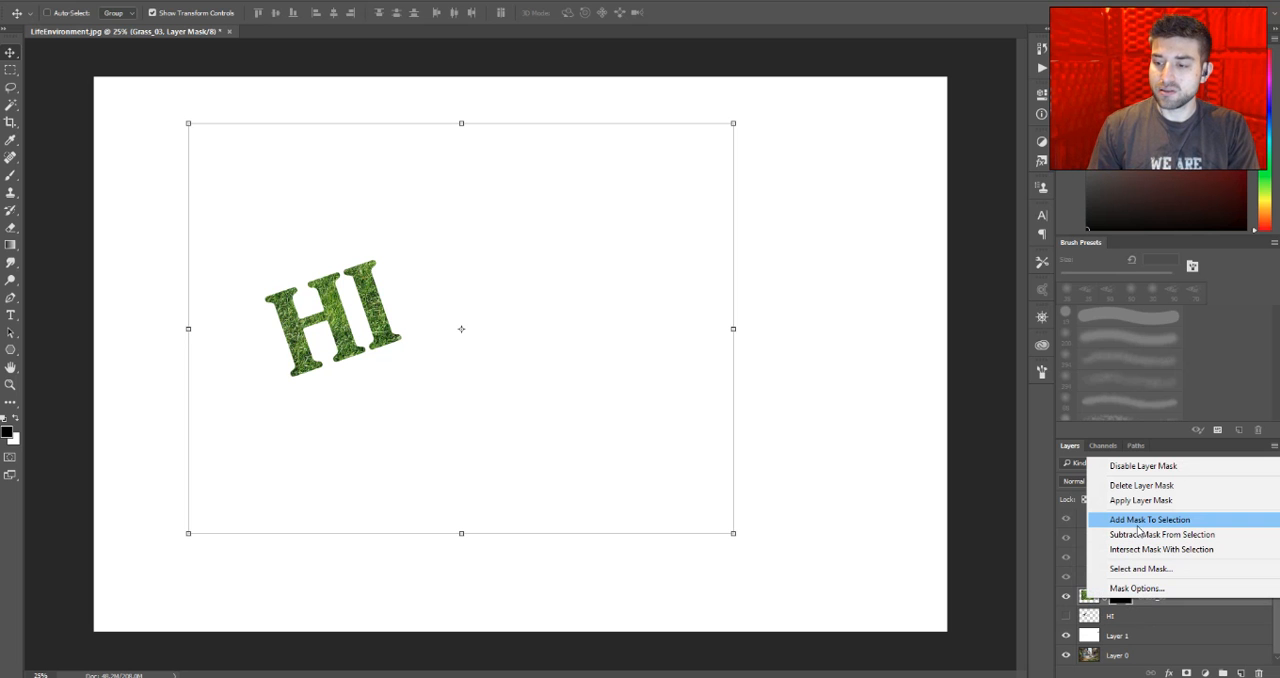
click(1137, 486)
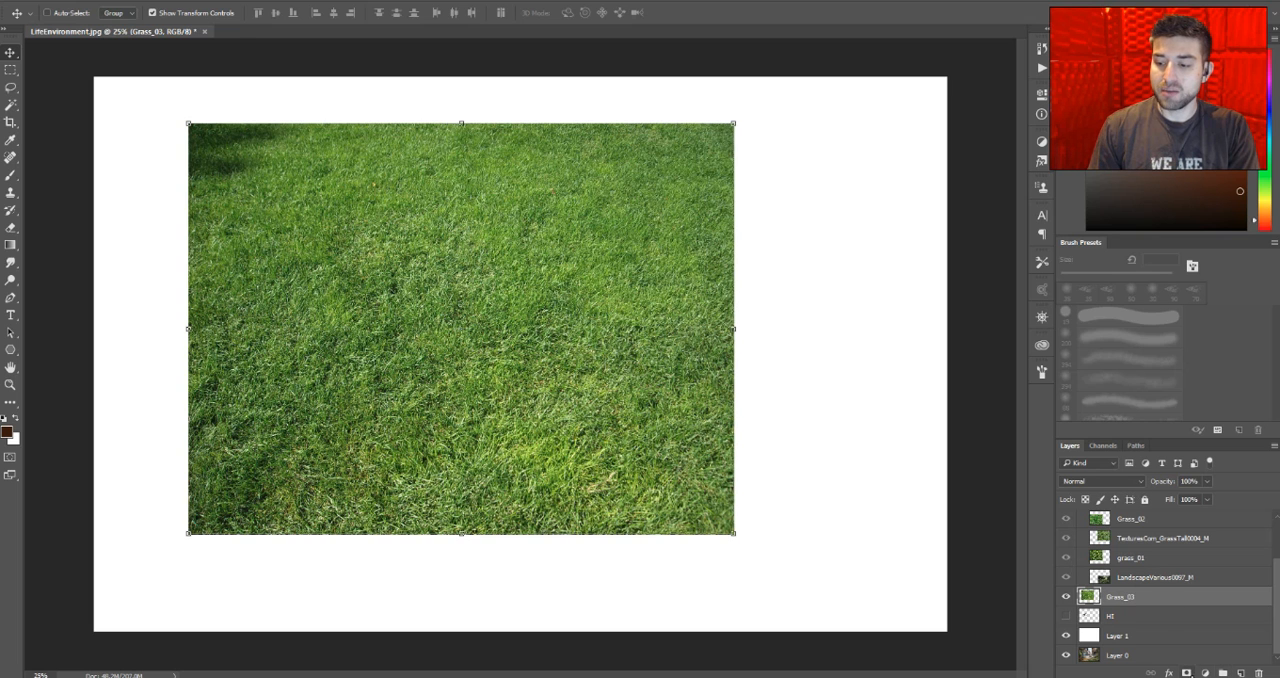
click(1186, 673)
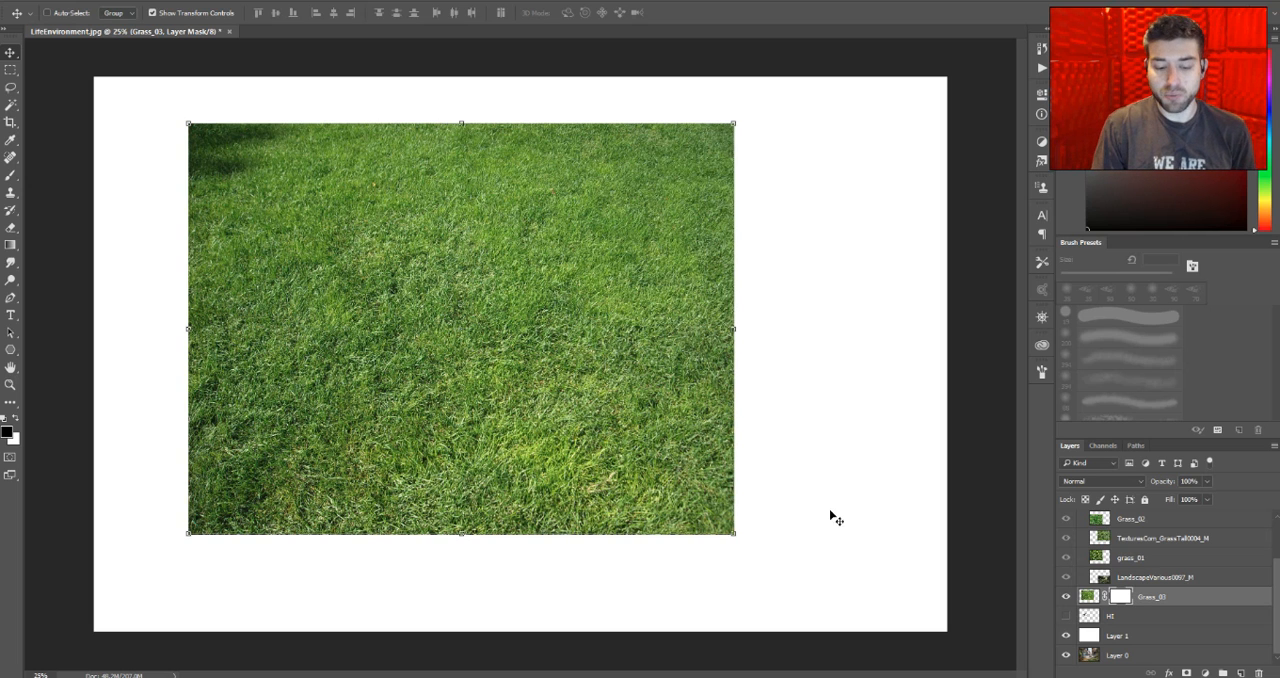
- Invert the Grass_03 mask to black and brush a looping white stroke on it to reveal the grass
key(b)
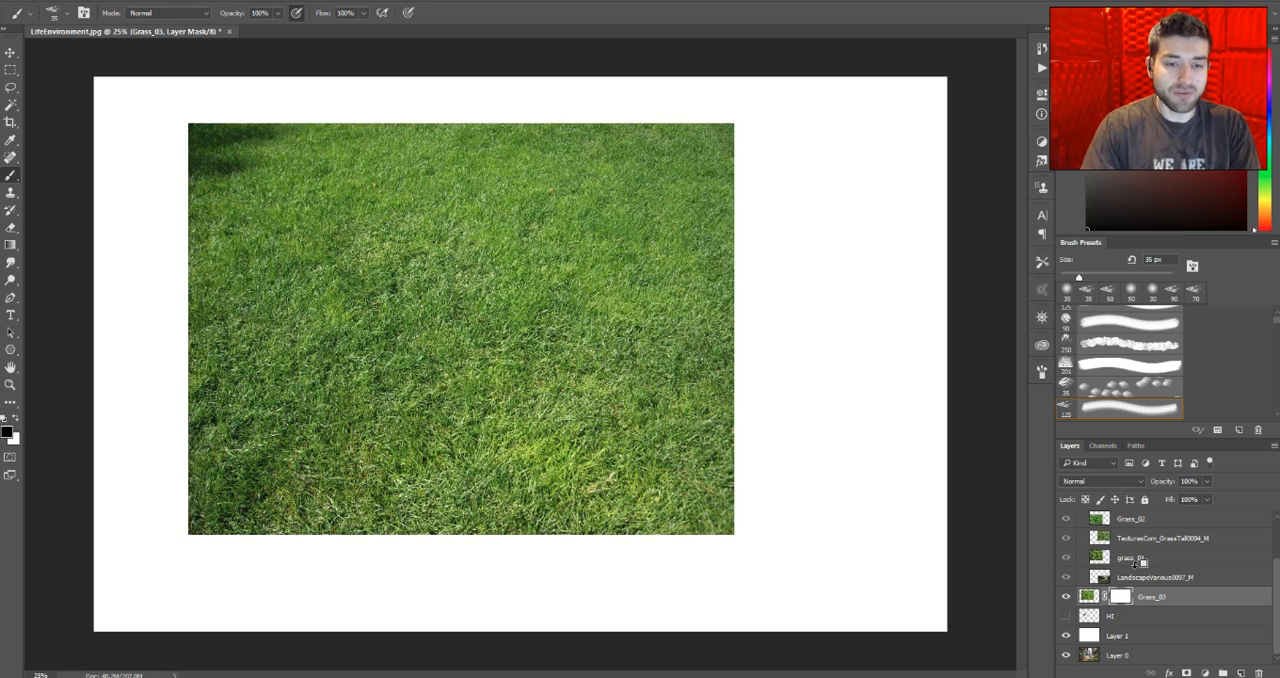
key(ctrl+i)
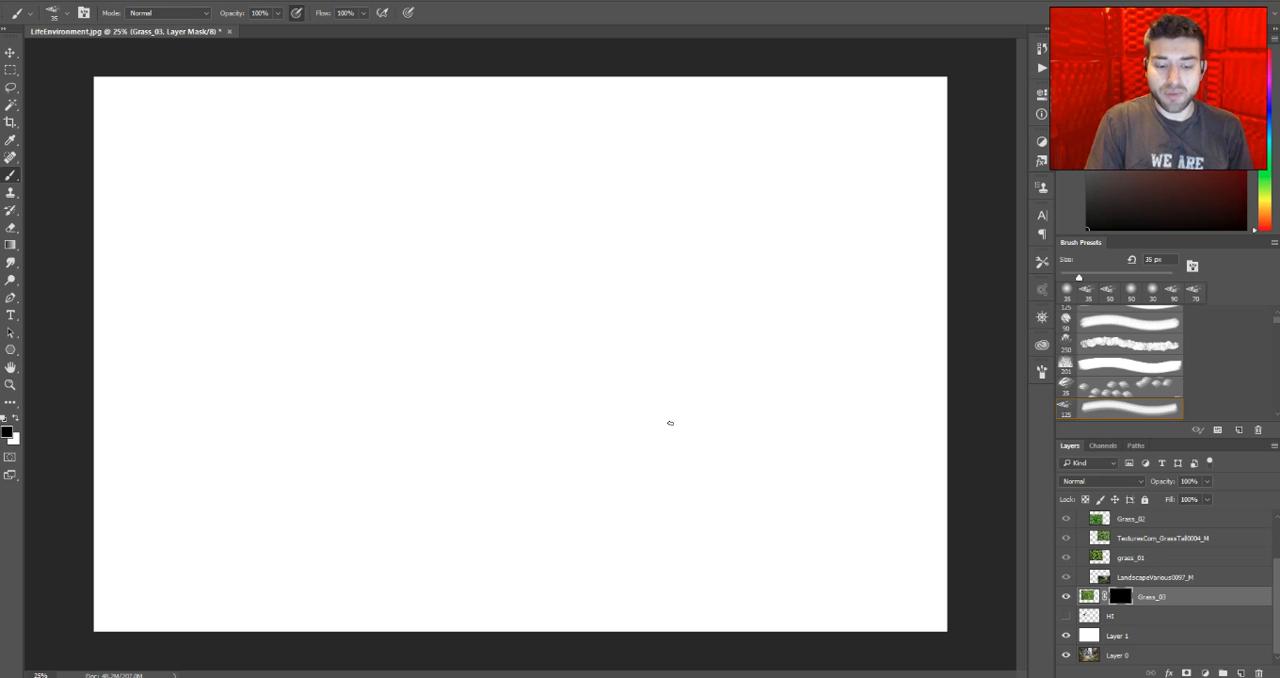
key(x)
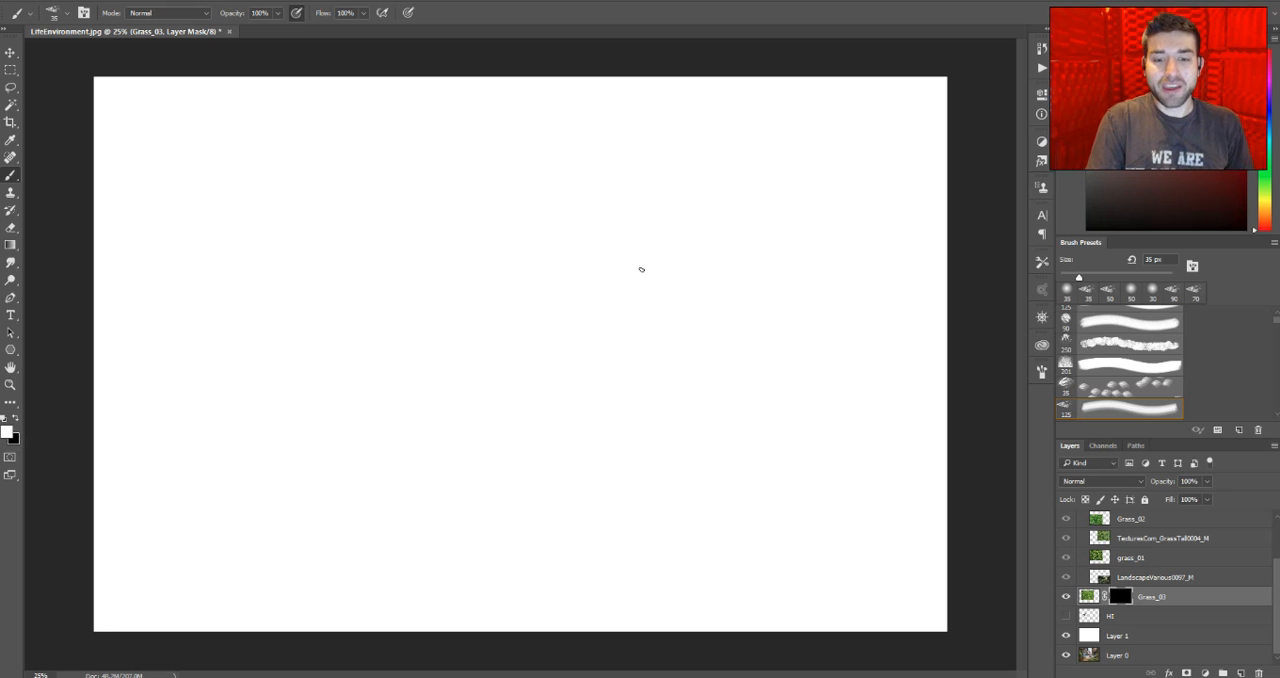
mouse_move(657, 230)
mouse_down()
mouse_move(409, 386)
mouse_move(537, 309)
mouse_move(265, 314)
mouse_move(537, 363)
mouse_move(366, 469)
mouse_move(383, 229)
mouse_move(257, 348)
mouse_move(500, 350)
mouse_move(386, 458)
mouse_move(438, 262)
mouse_move(292, 275)
mouse_up()
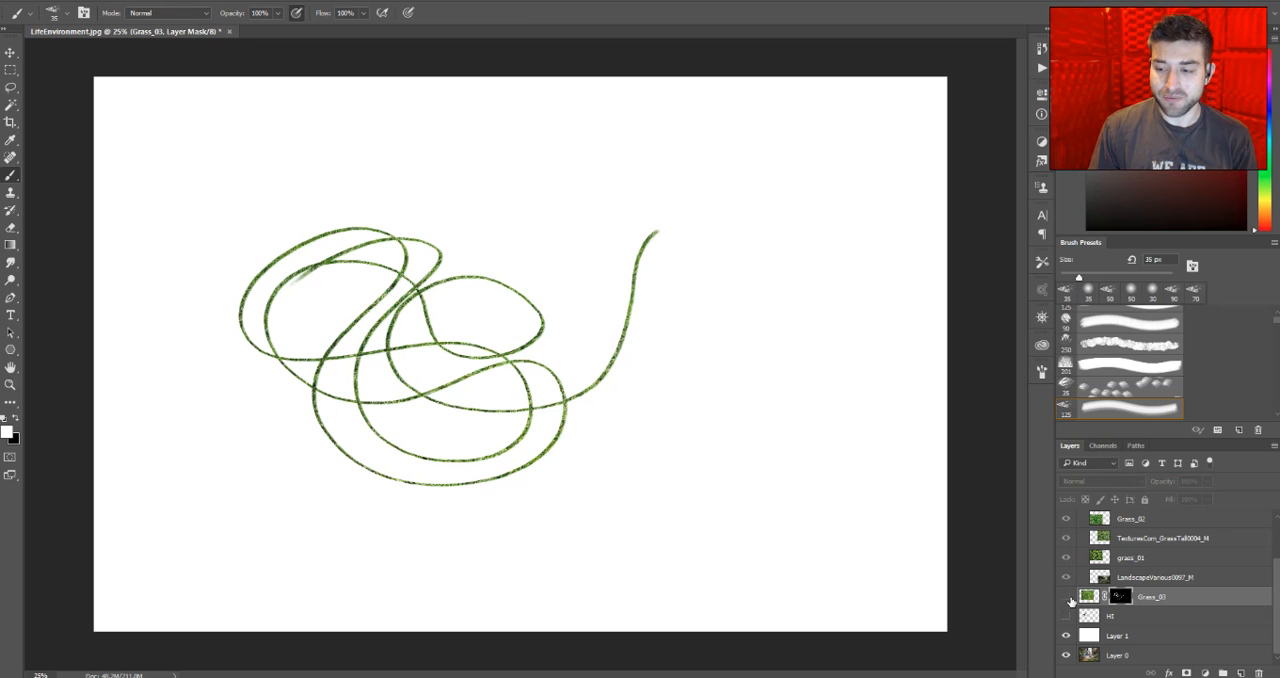
- Hide Grass_03 and the white Layer 1, and add a new empty layer directly above Layer 0
click(1066, 600)
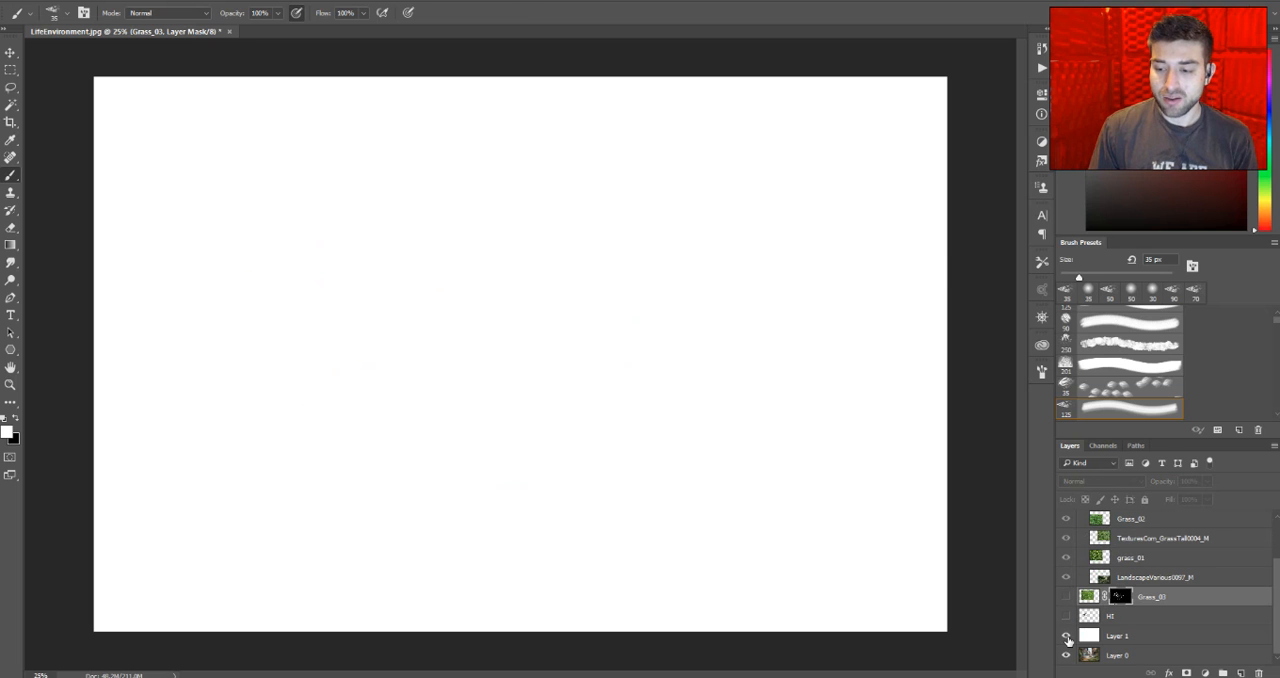
click(1066, 637)
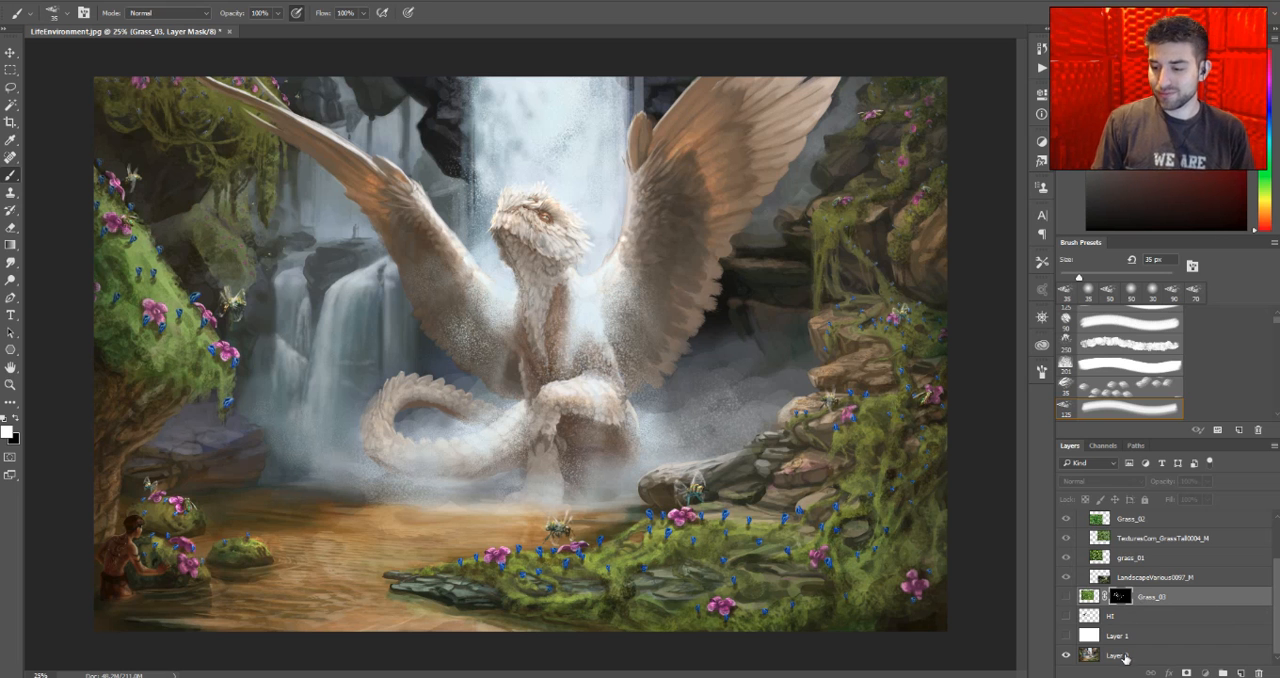
click(1200, 655)
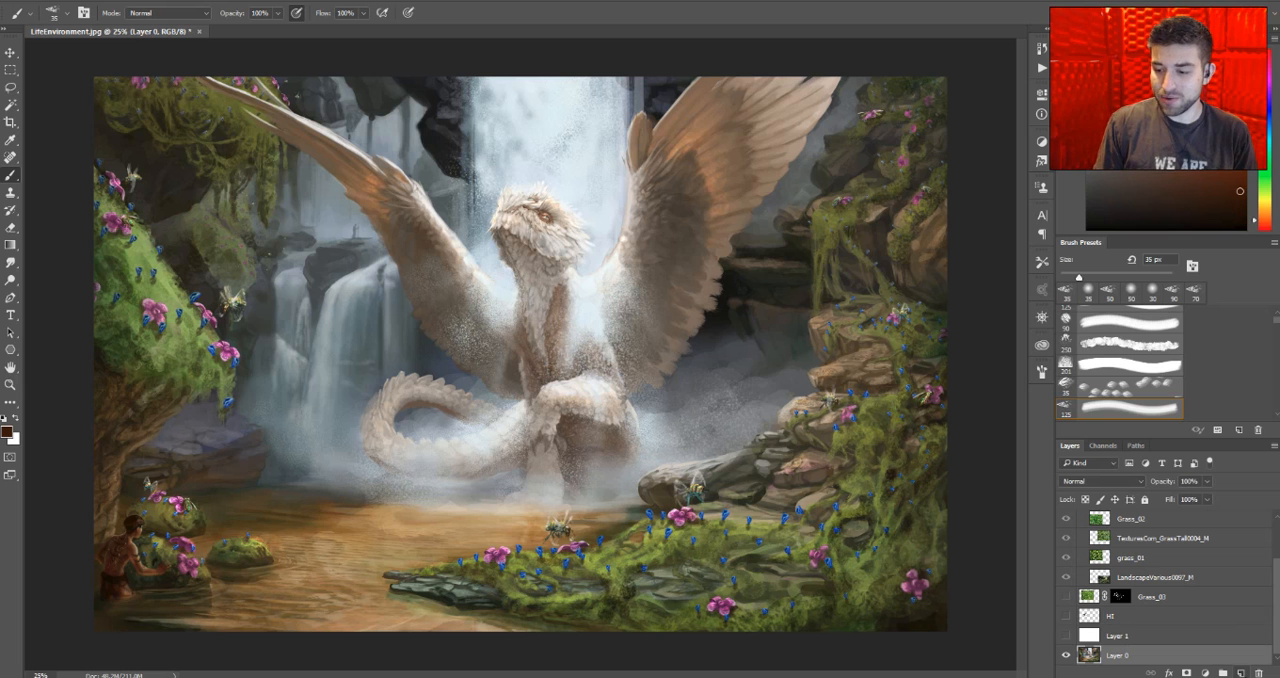
click(1241, 673)
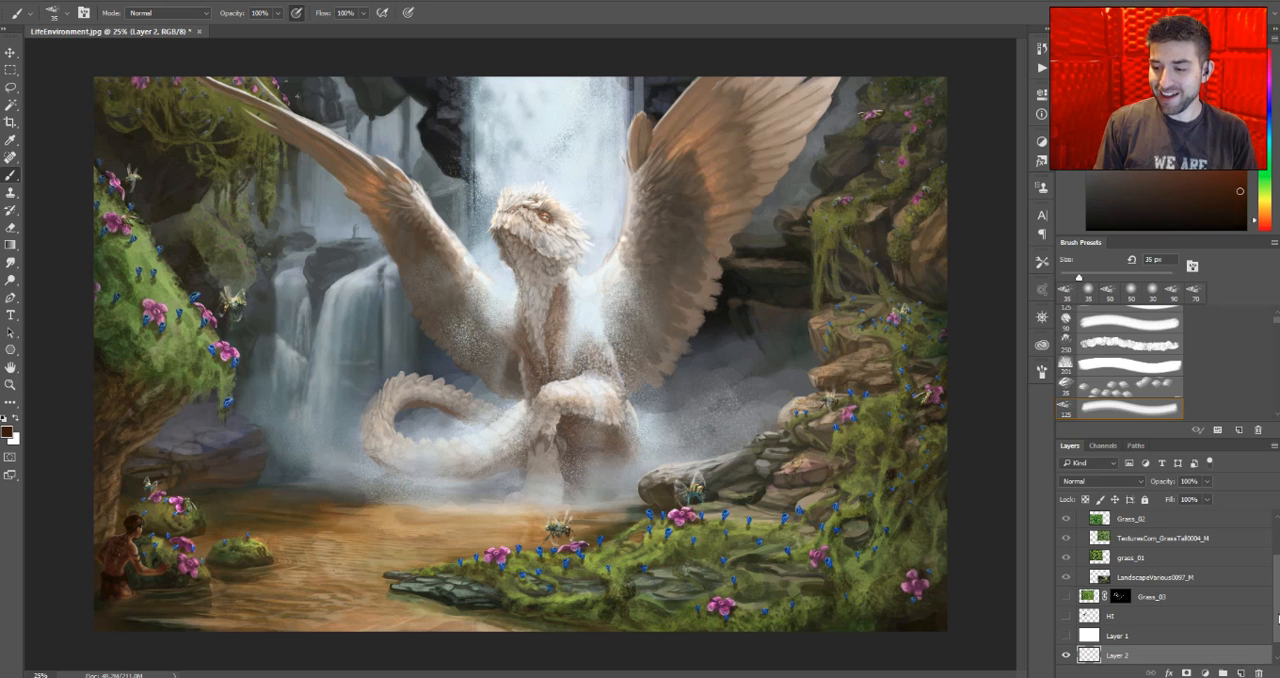
- Move the LandscapeVarious0097_M layer out of Group 1 to between Grass_03 and HI, and collapse the group
scroll(1277, 619, up, 3)
scroll(1158, 622, down, 1)
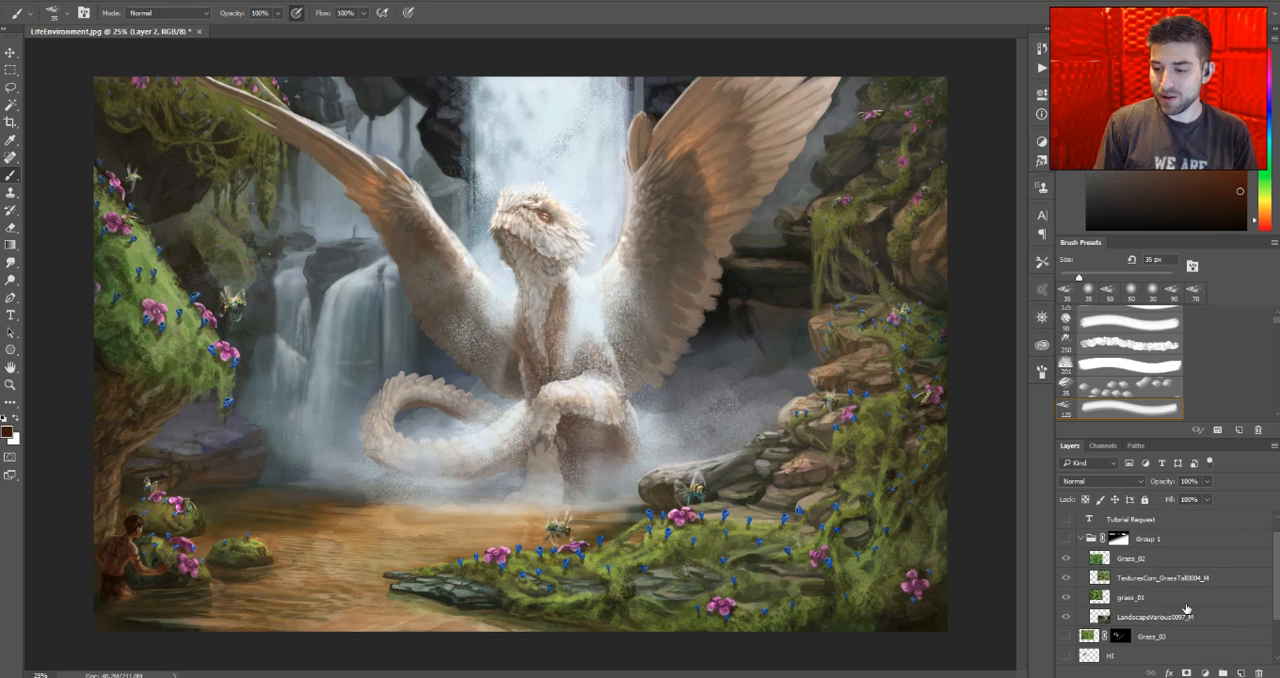
drag(1166, 623, 1175, 647)
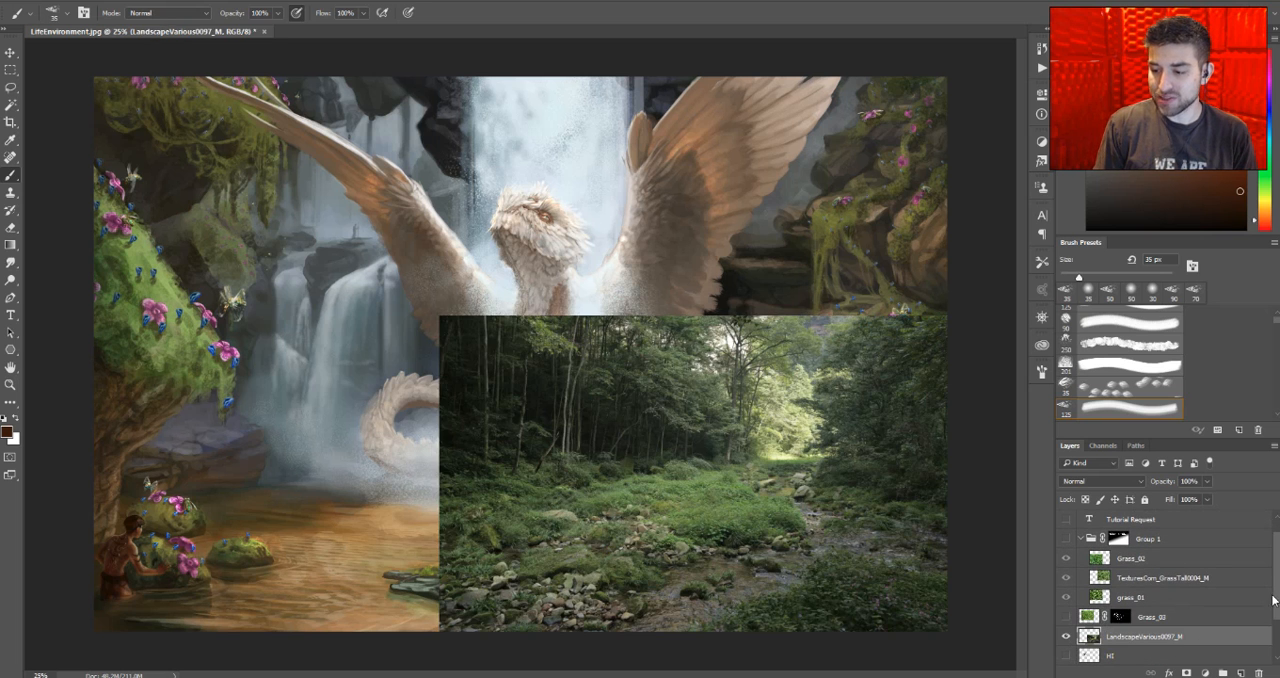
drag(1278, 602, 1277, 596)
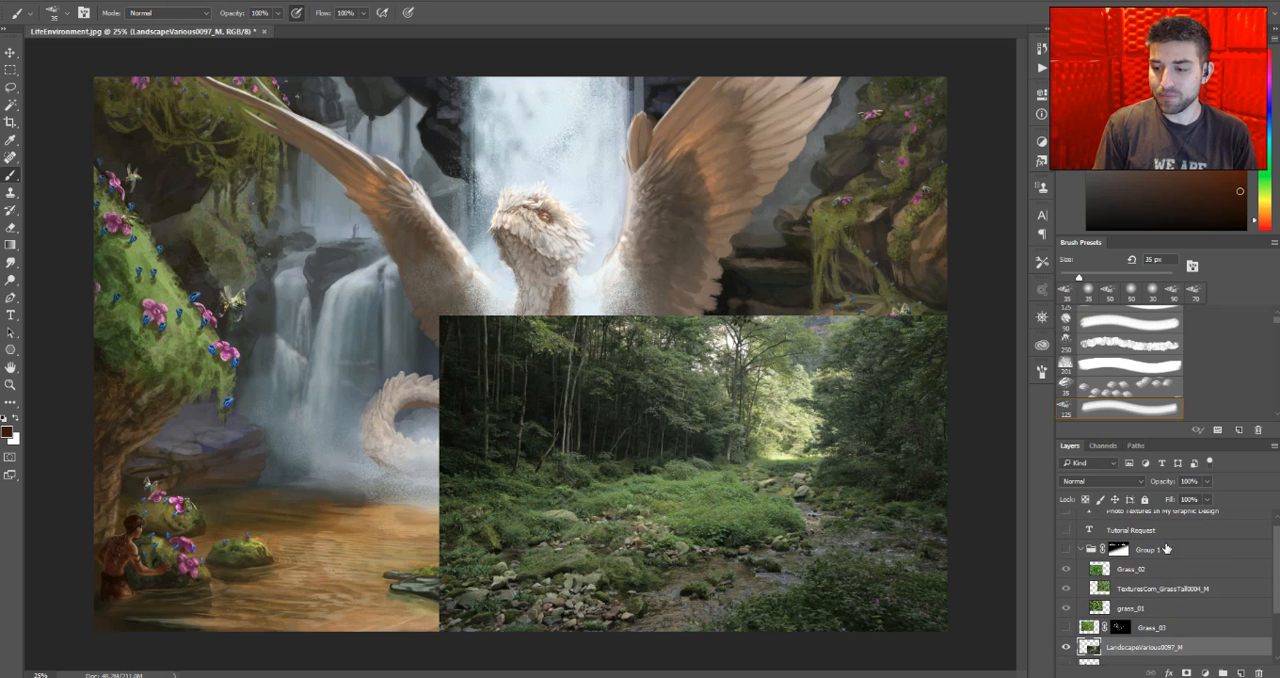
click(1080, 549)
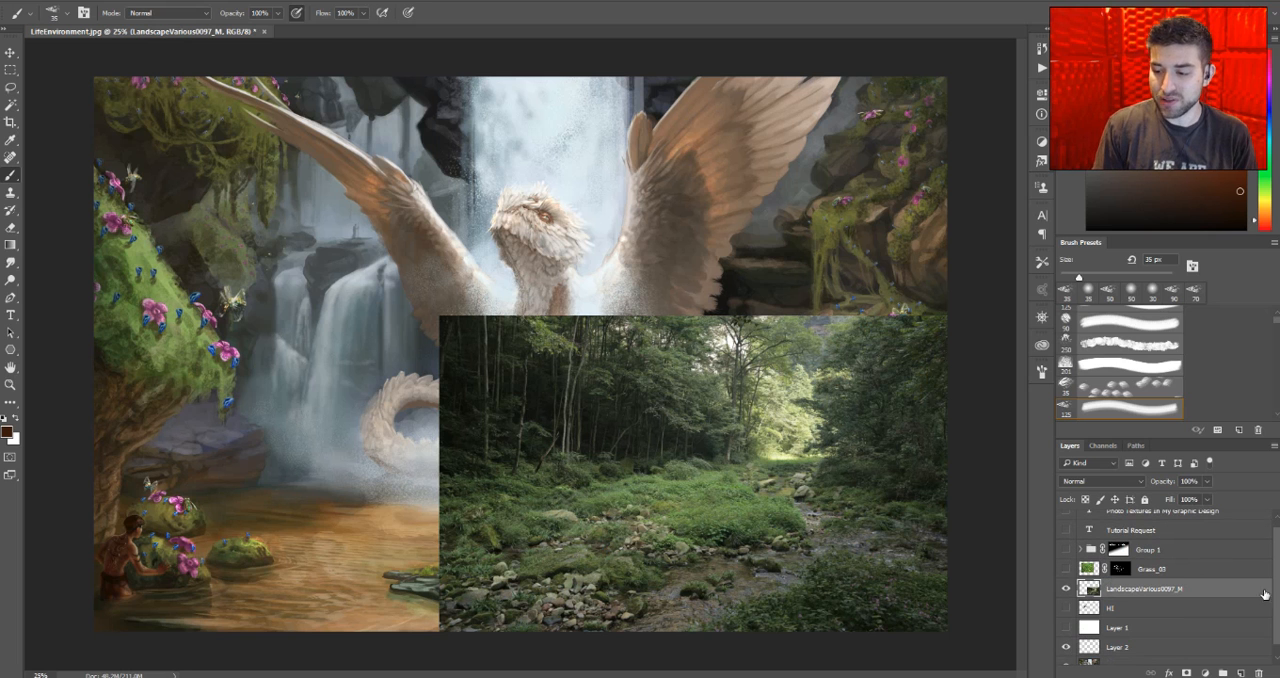
drag(1278, 590, 1278, 598)
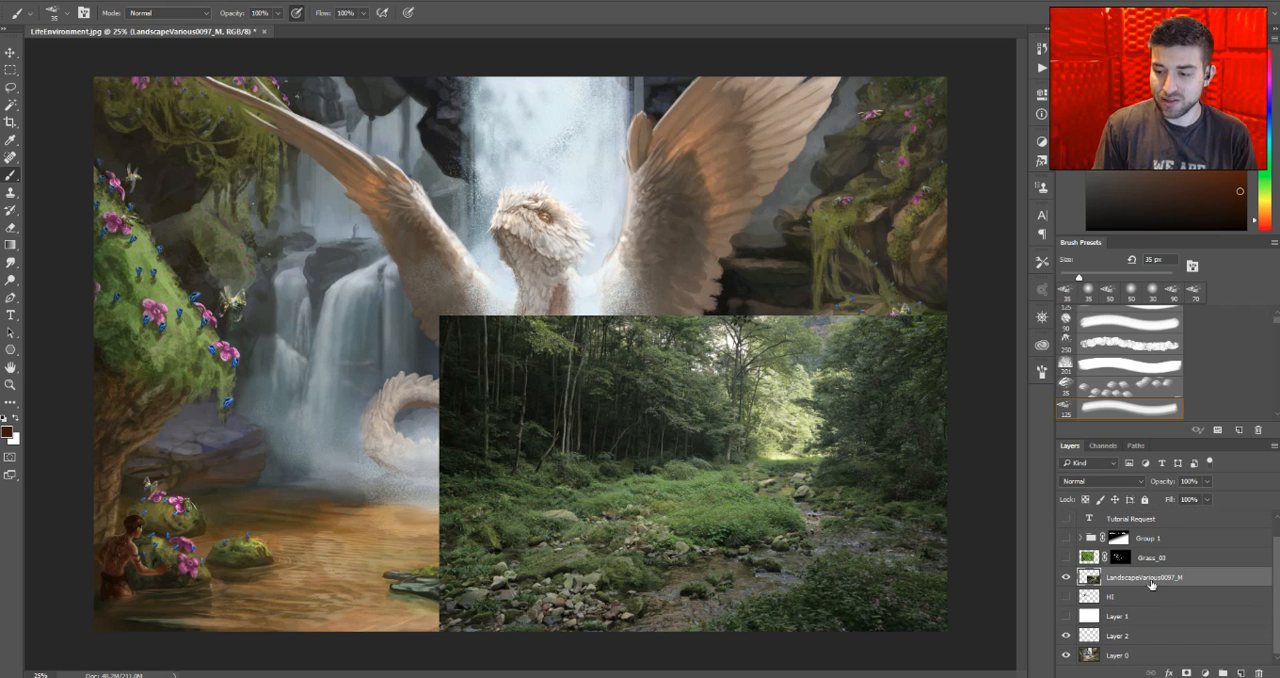
key(space)
double_click(1204, 581)
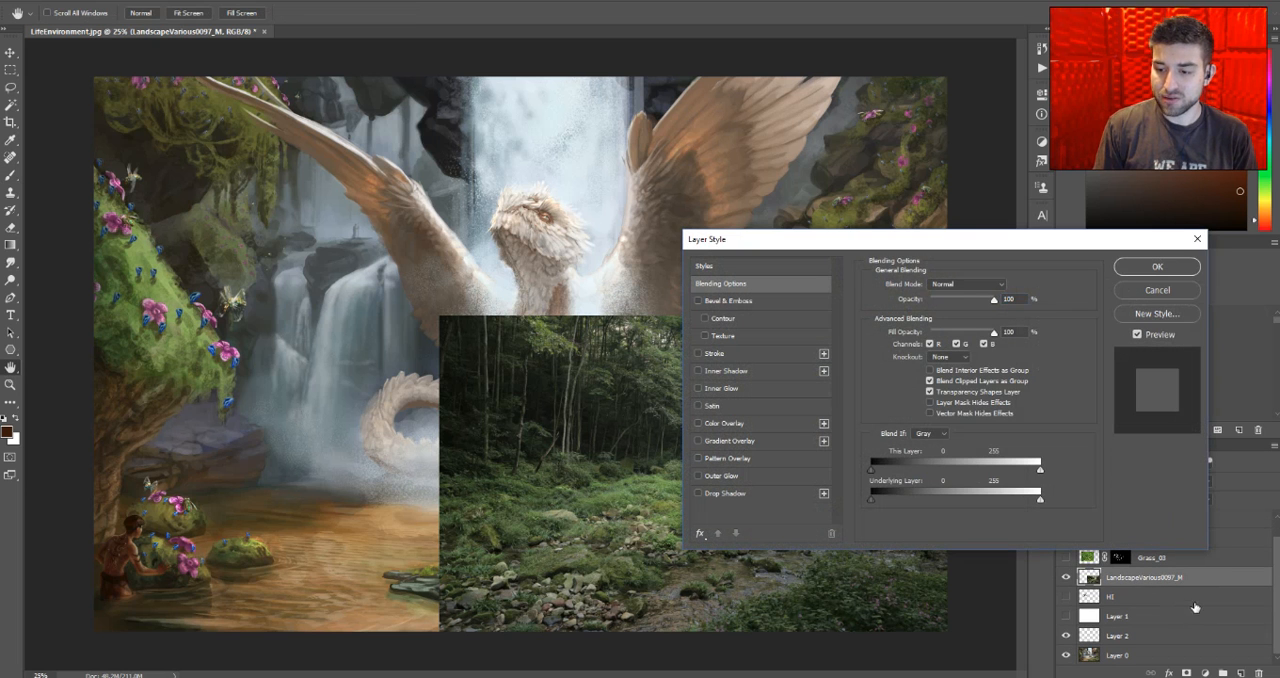
click(1177, 290)
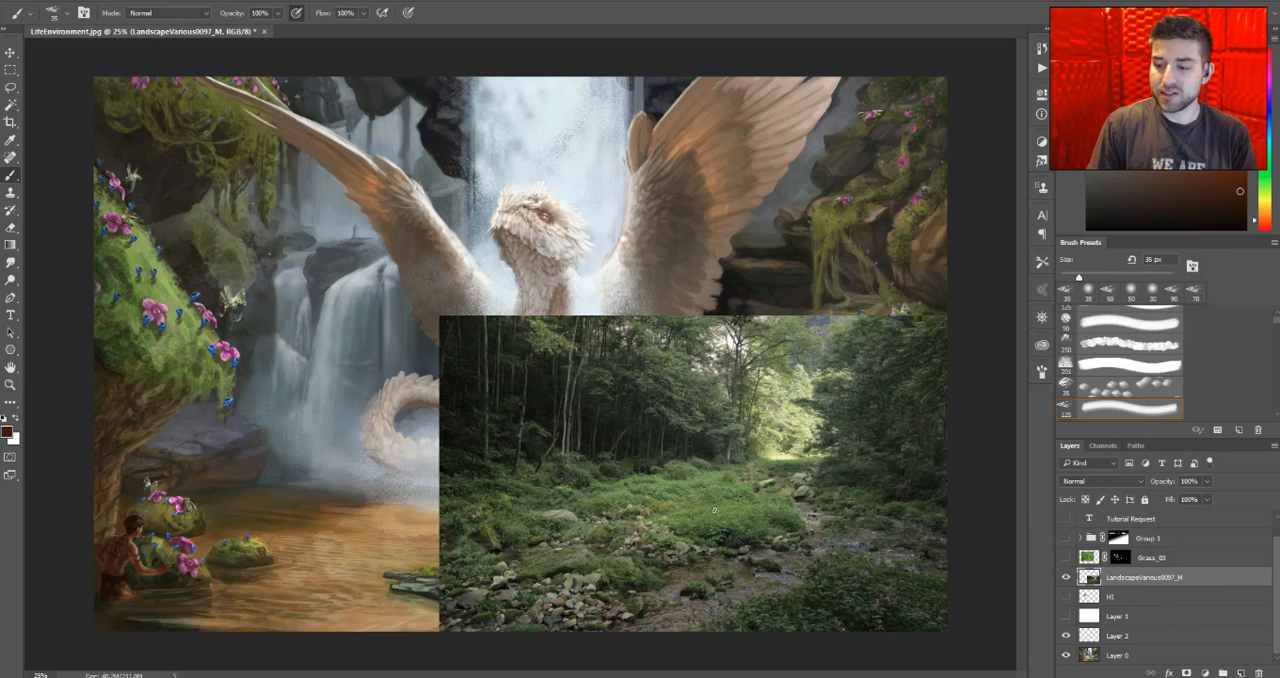
- Move the LandscapeVarious0097_M layer directly above Layer 0 and reposition its photo over the dragon in the artwork
drag(1200, 585, 1198, 634)
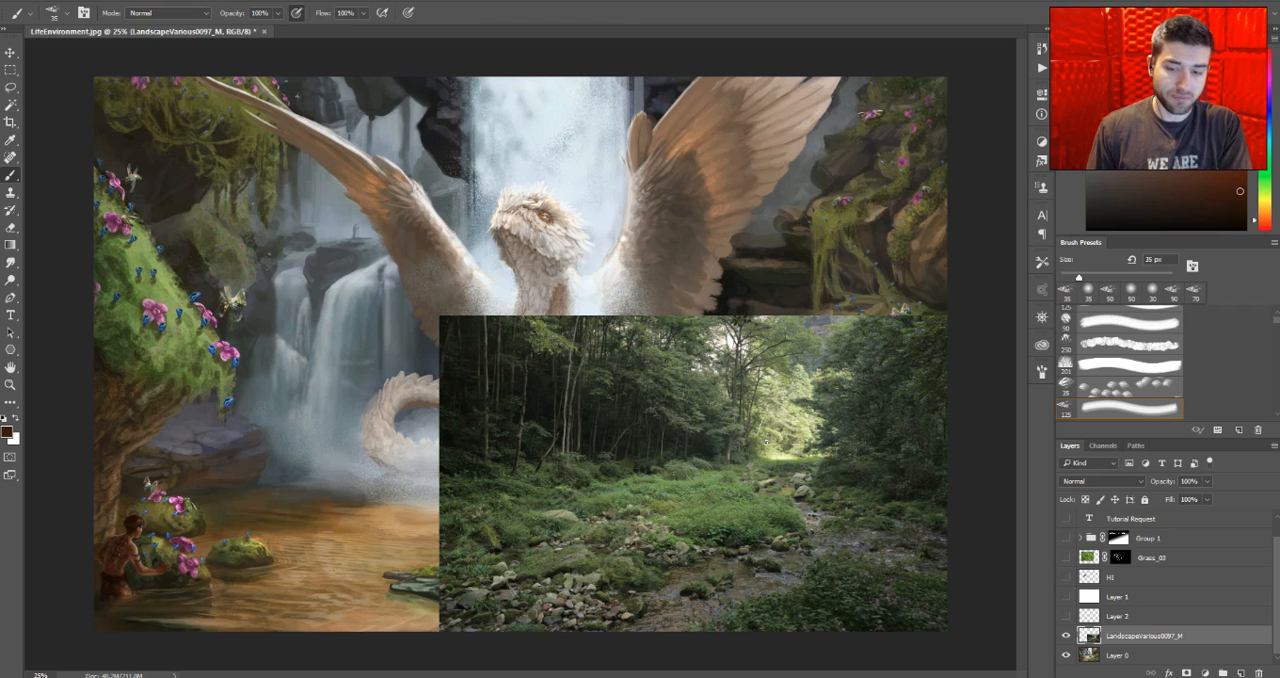
key(v)
drag(845, 454, 558, 285)
- Show the Grass_03 layer and delete its layer mask
click(1066, 557)
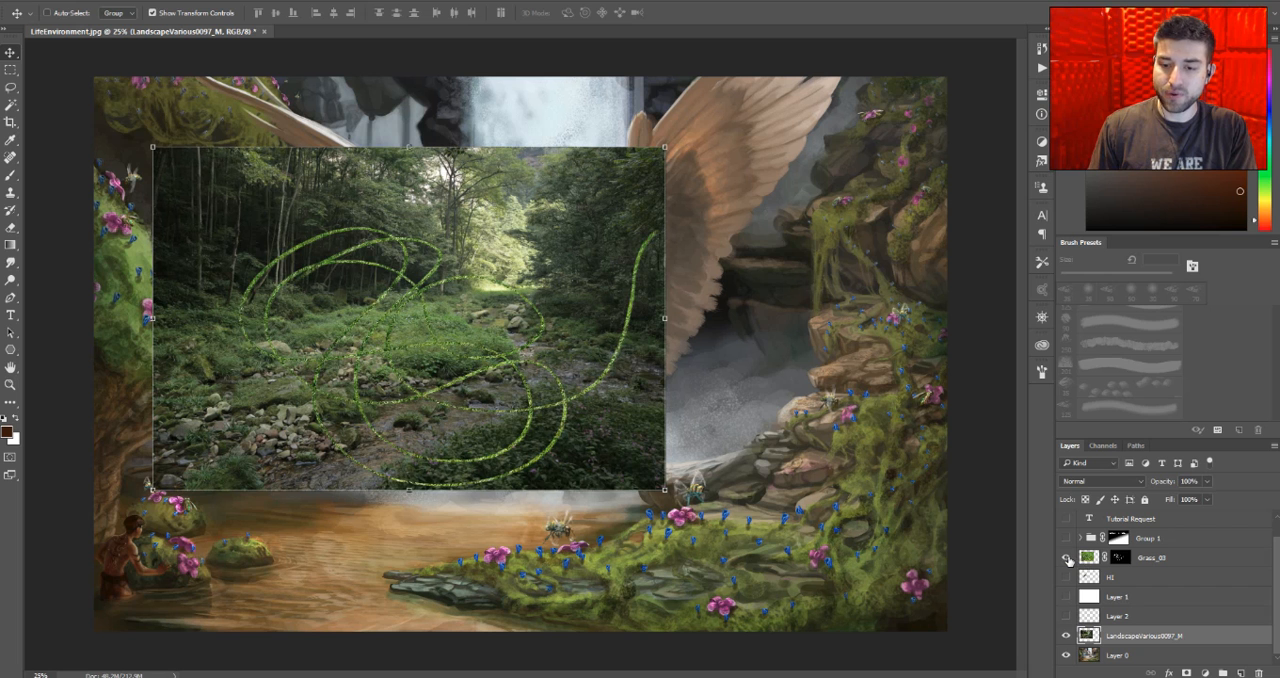
click(1120, 563)
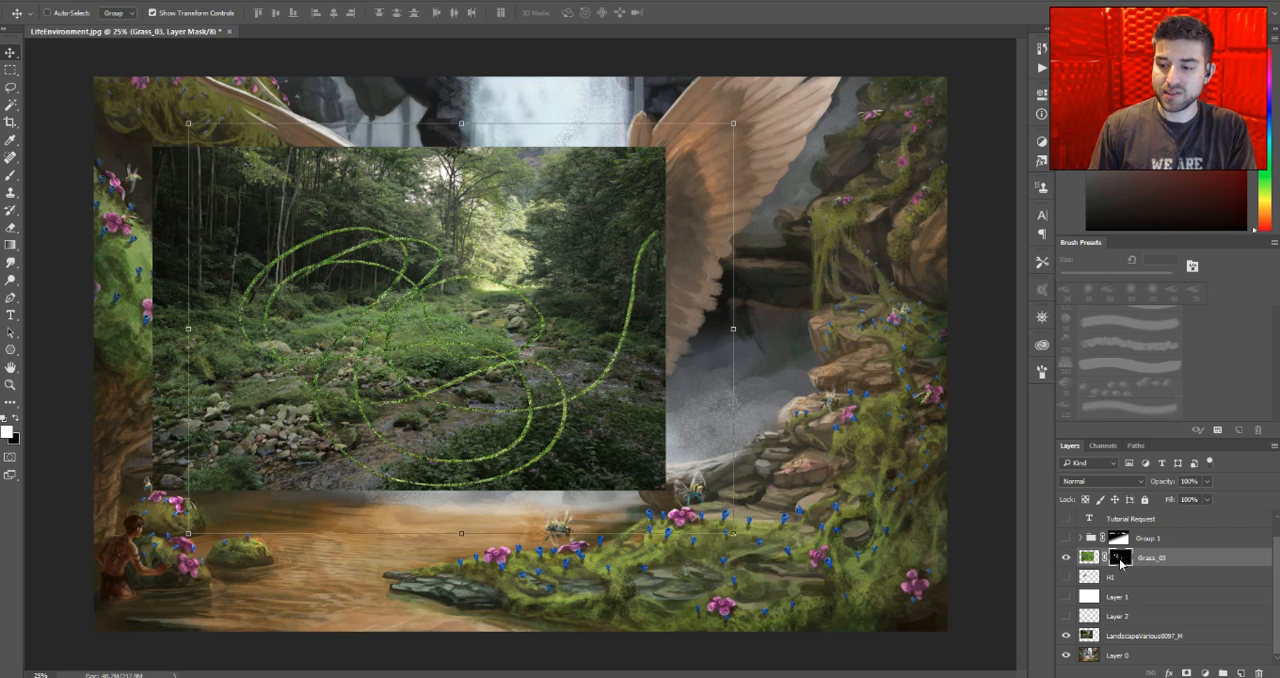
right_click(1121, 563)
click(1141, 445)
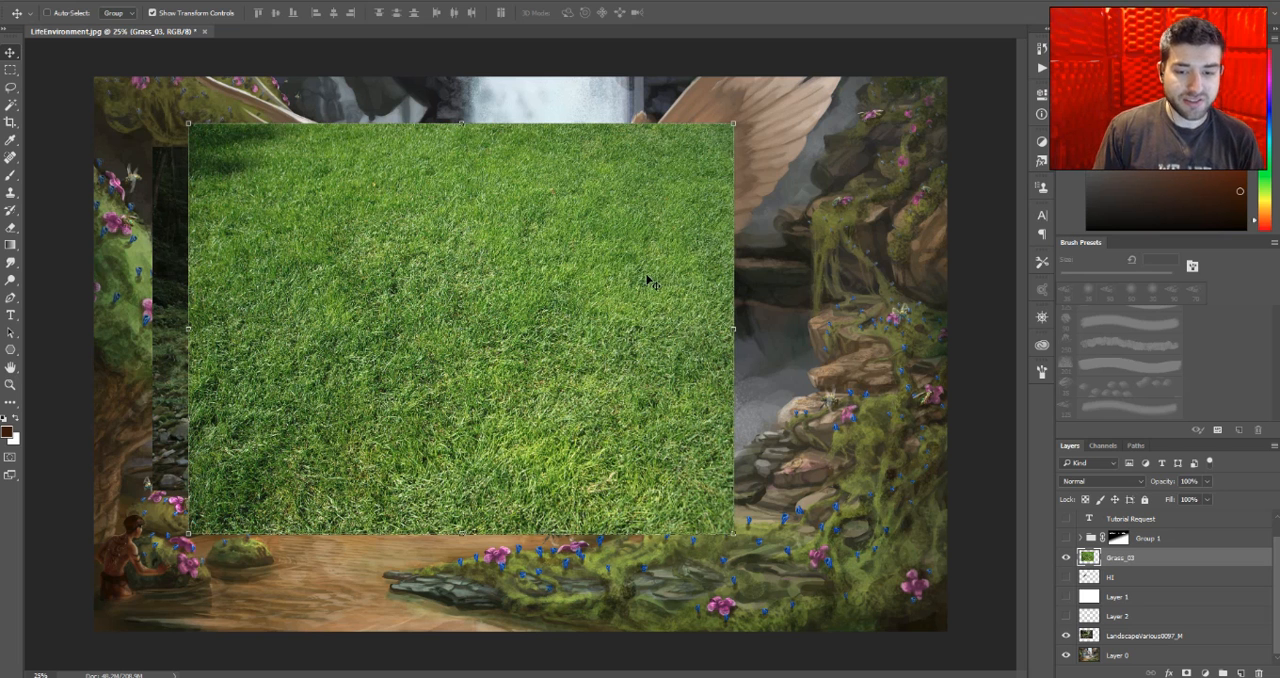
- Distort the Grass_03 photo into a receding ground plane with a narrow far edge and place it over the artwork's mossy bank
drag(434, 380, 614, 330)
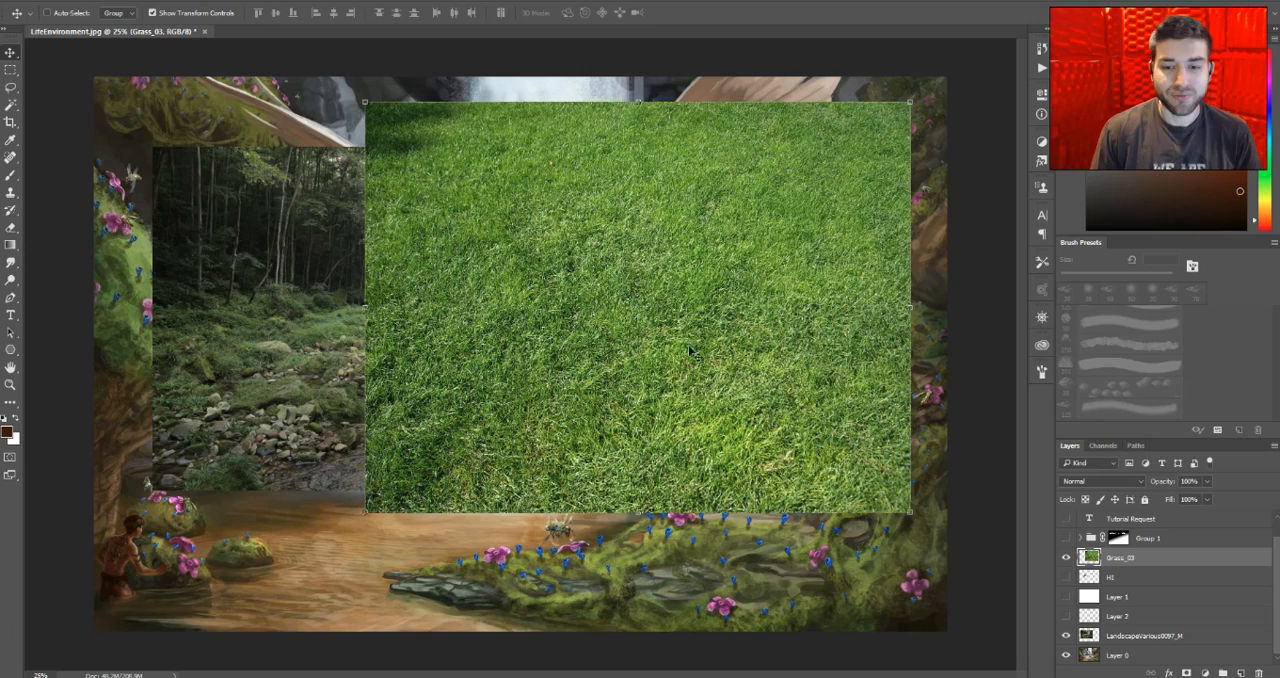
drag(652, 252, 788, 306)
drag(642, 332, 634, 273)
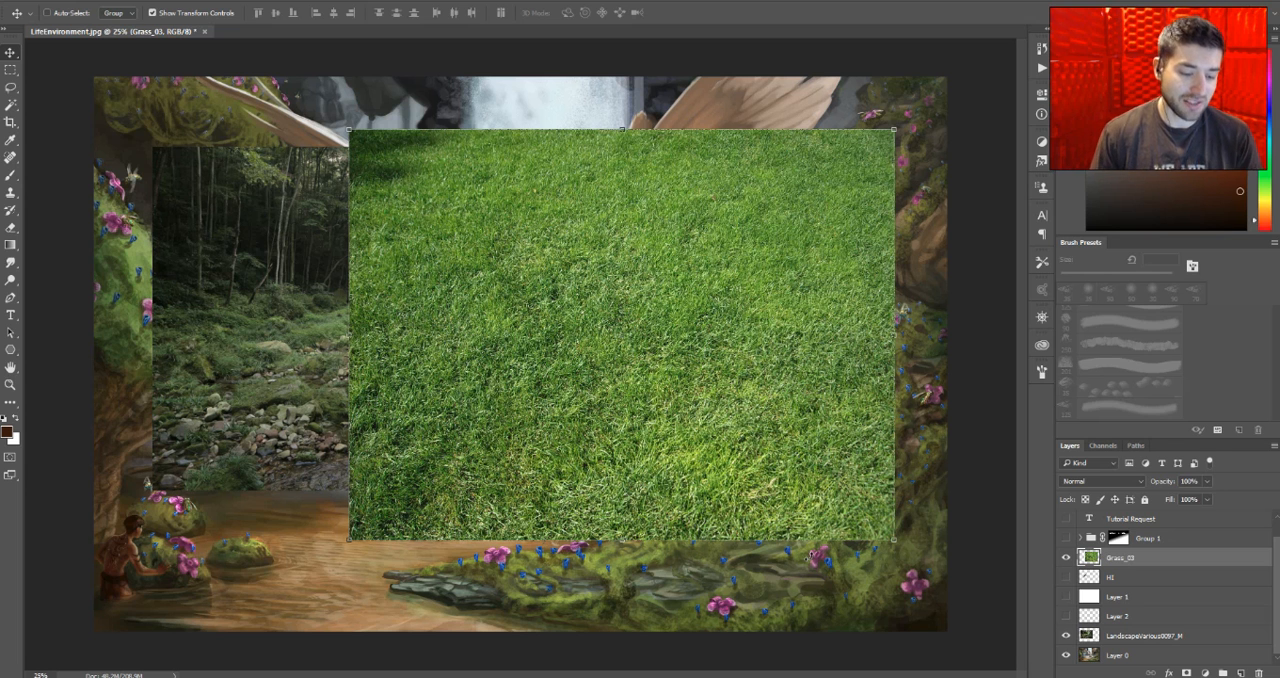
key(ctrl+t)
drag(349, 131, 428, 300)
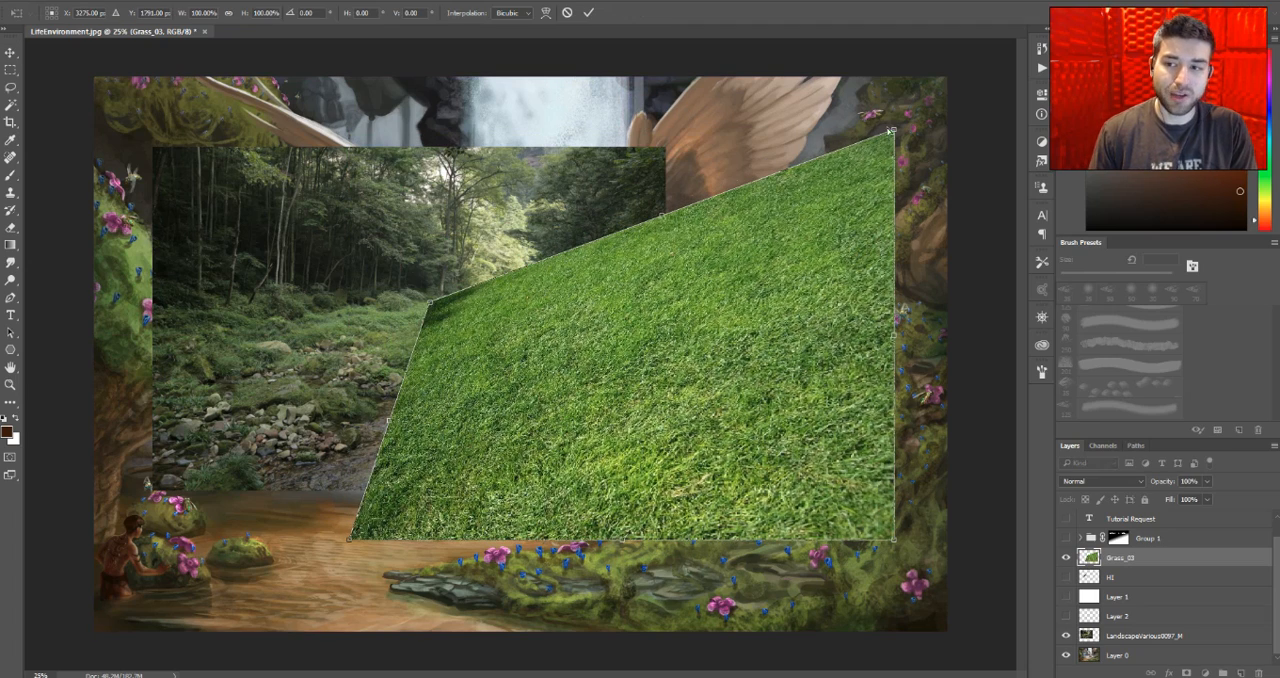
drag(893, 131, 777, 362)
drag(431, 310, 550, 400)
drag(777, 365, 764, 373)
key(Return)
drag(748, 487, 799, 503)
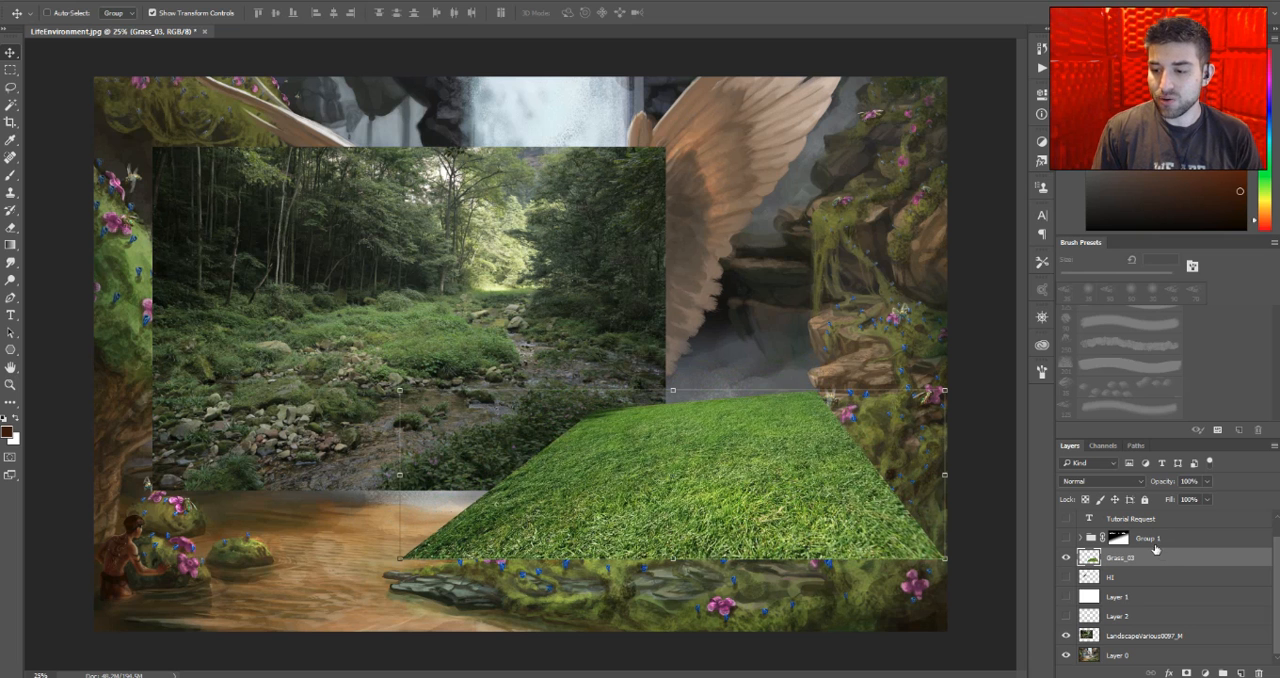
- Delete the Grass_03 layer
drag(1163, 562, 1259, 673)
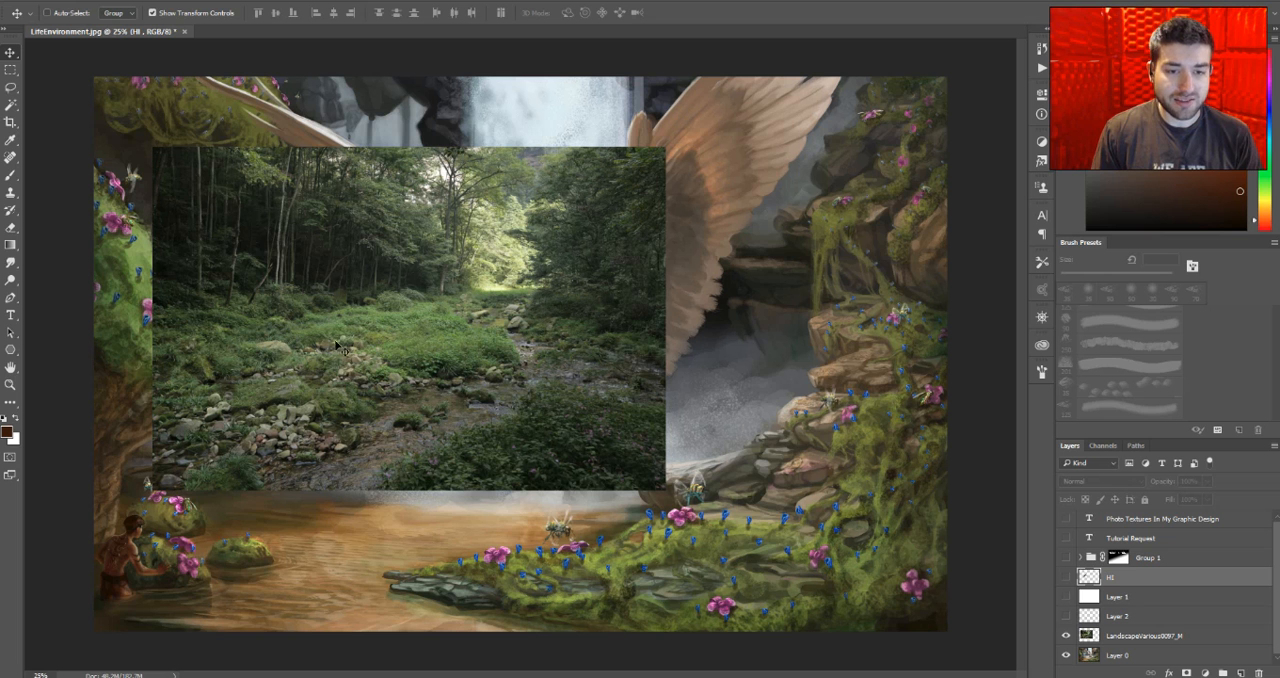
- Flip the LandscapeVarious0097_M photo horizontally and move it over the lower-right part of the artwork
click(1140, 636)
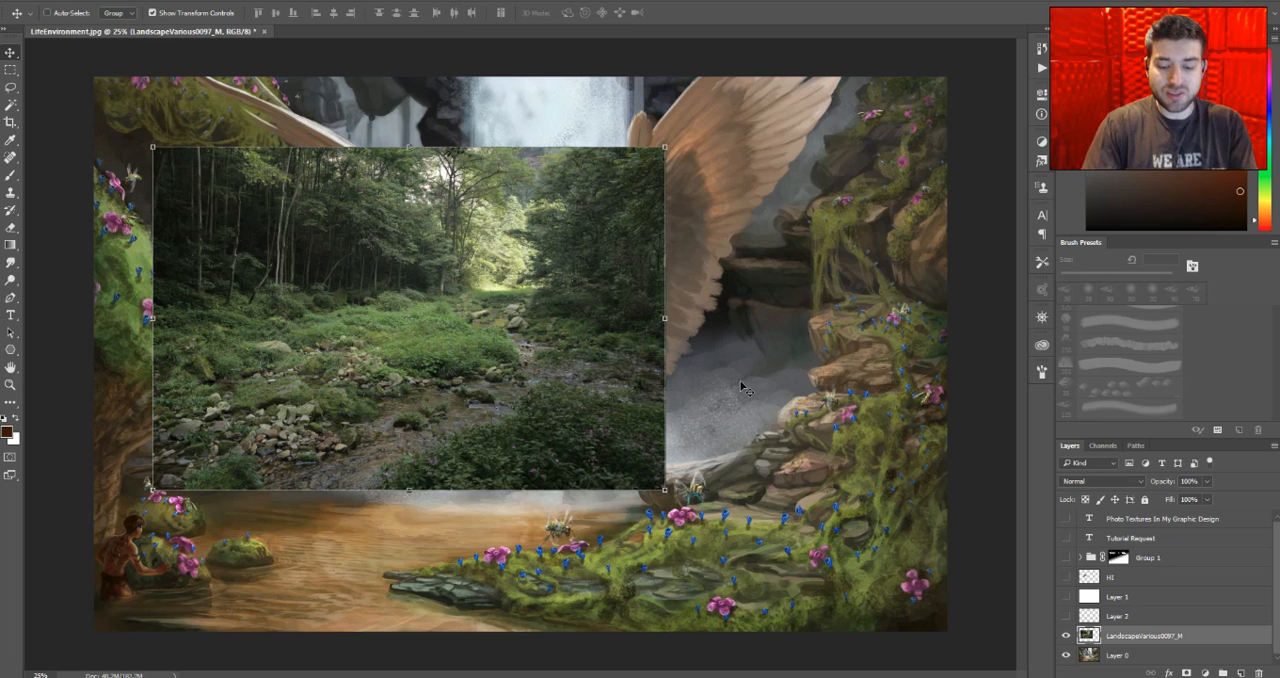
key(ctrl+z)
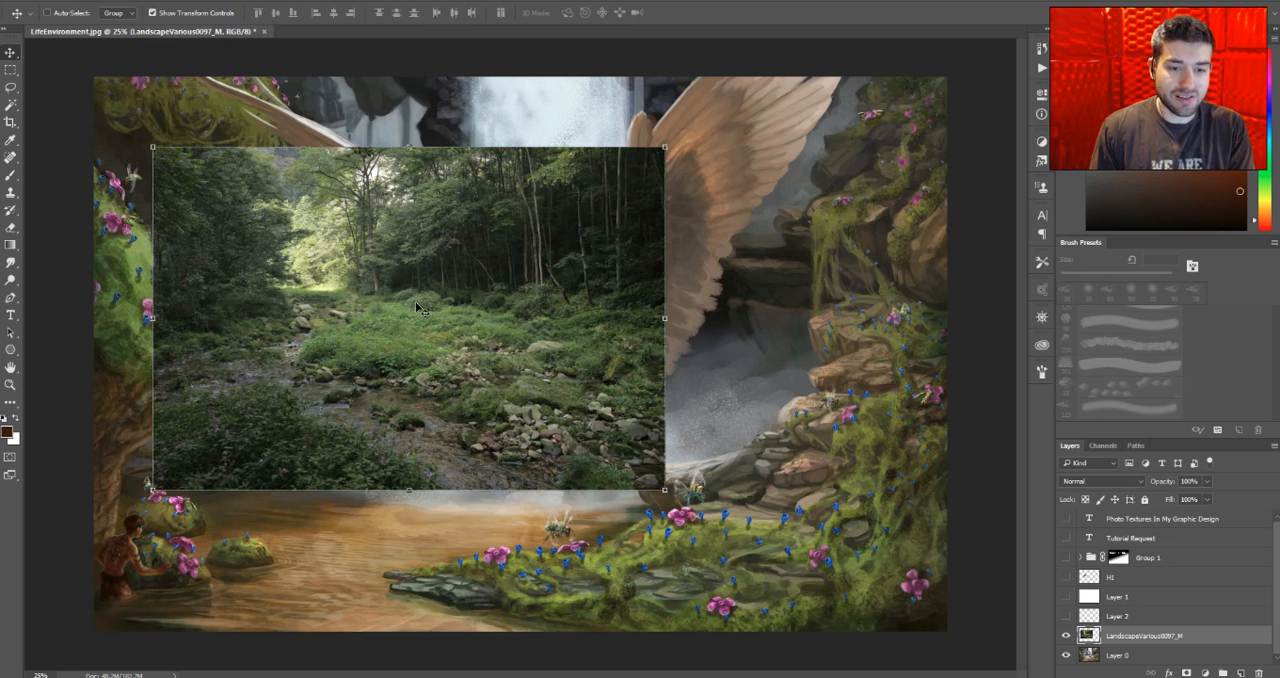
drag(684, 511, 792, 593)
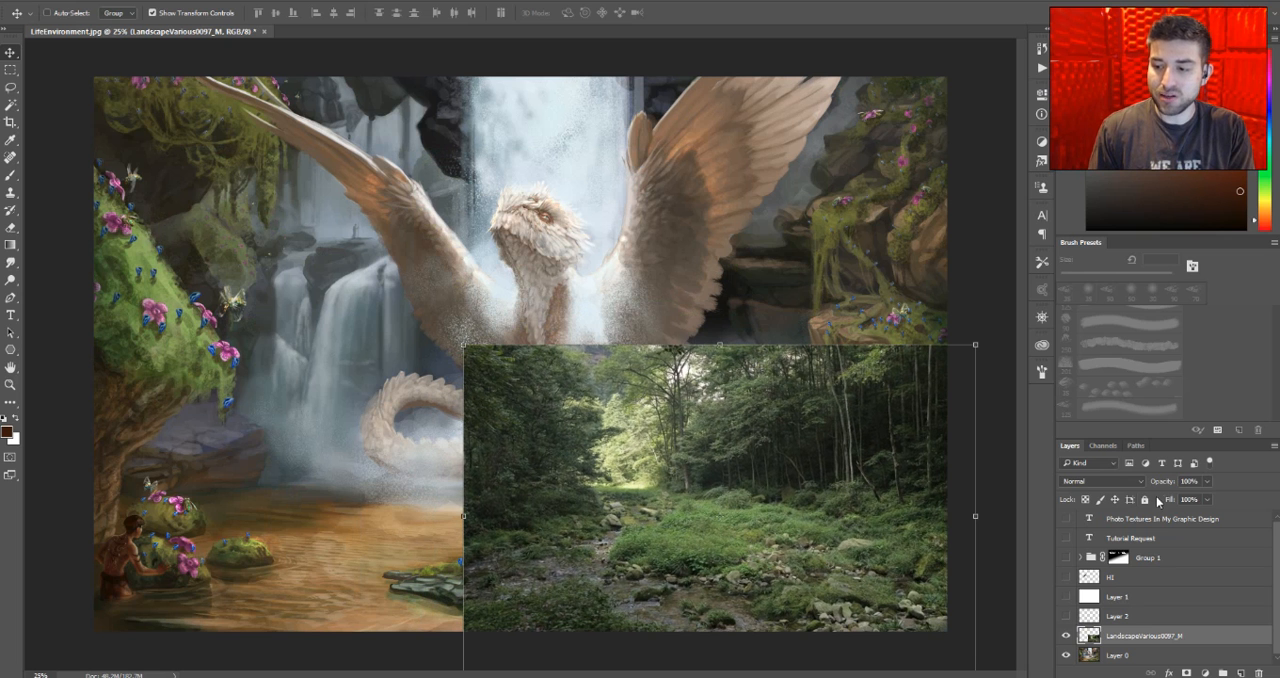
- Lower the landscape layer's fill to 66% and shift the photo slightly so its greenery lines up with the mossy bank
drag(1169, 499, 1146, 511)
drag(821, 497, 829, 497)
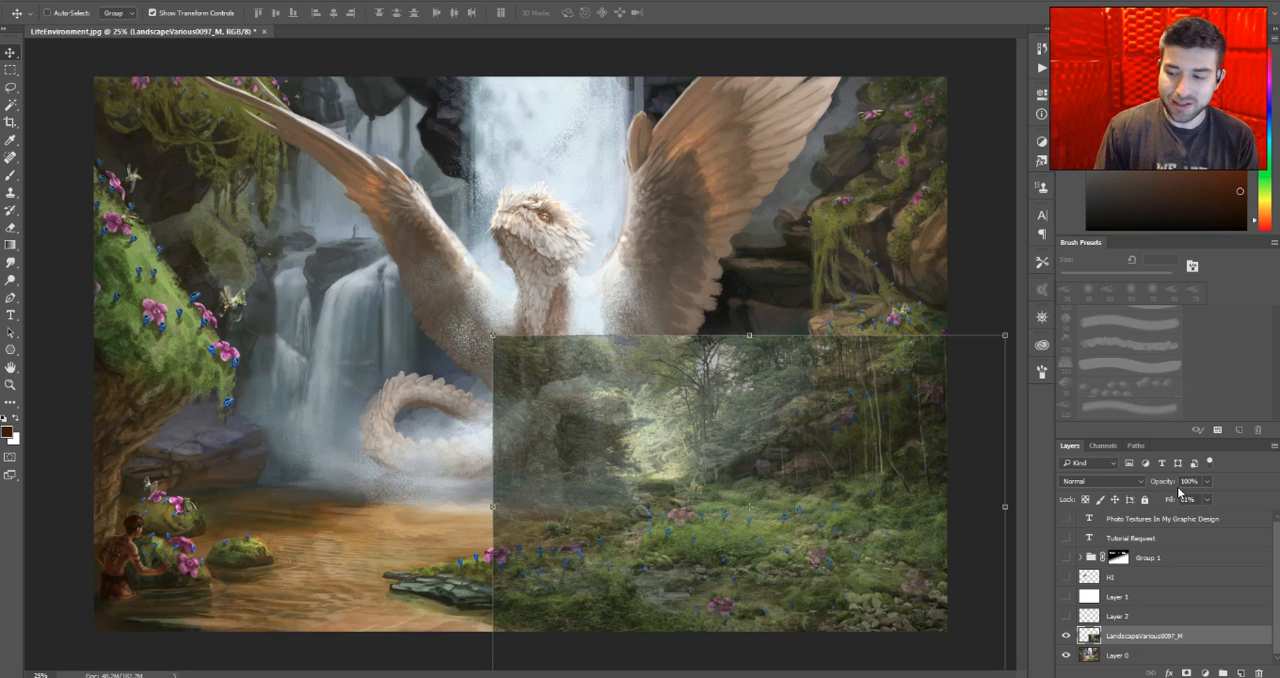
mouse_move(1164, 502)
mouse_down()
mouse_move(1205, 502)
mouse_move(1130, 502)
mouse_move(1207, 500)
mouse_move(1123, 483)
mouse_move(1198, 483)
mouse_move(1166, 481)
mouse_move(1132, 503)
mouse_move(1164, 503)
mouse_up()
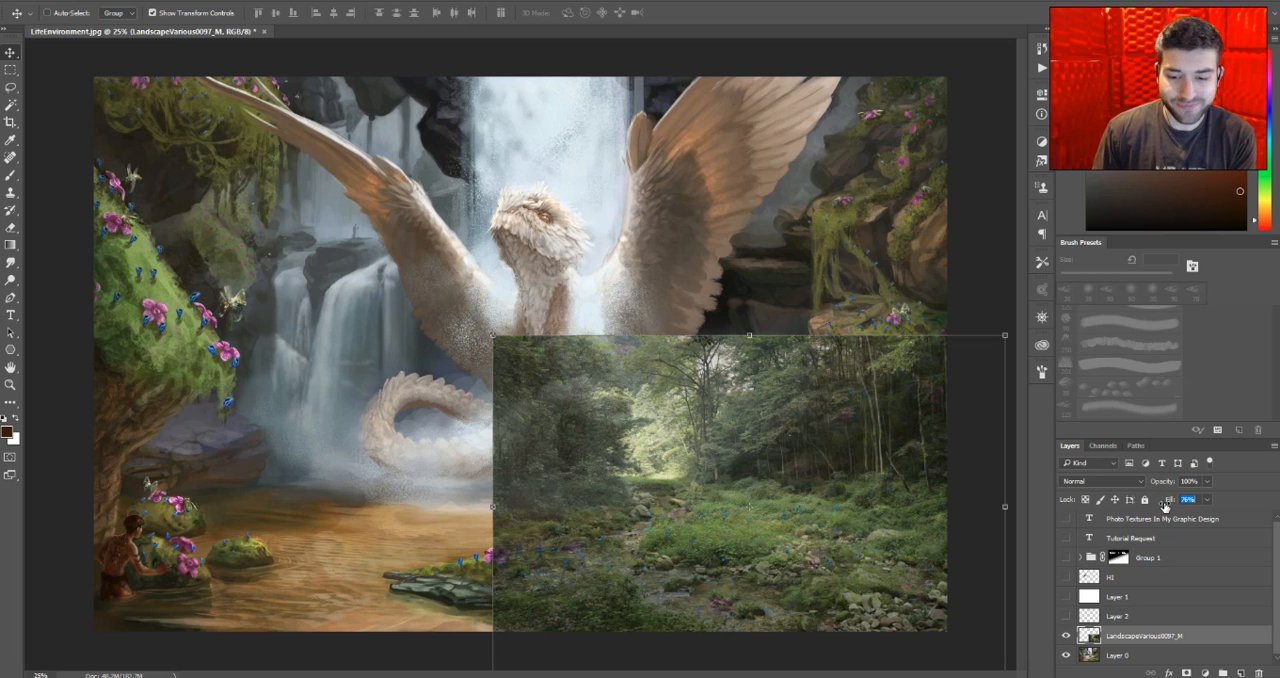
drag(1164, 506, 1157, 507)
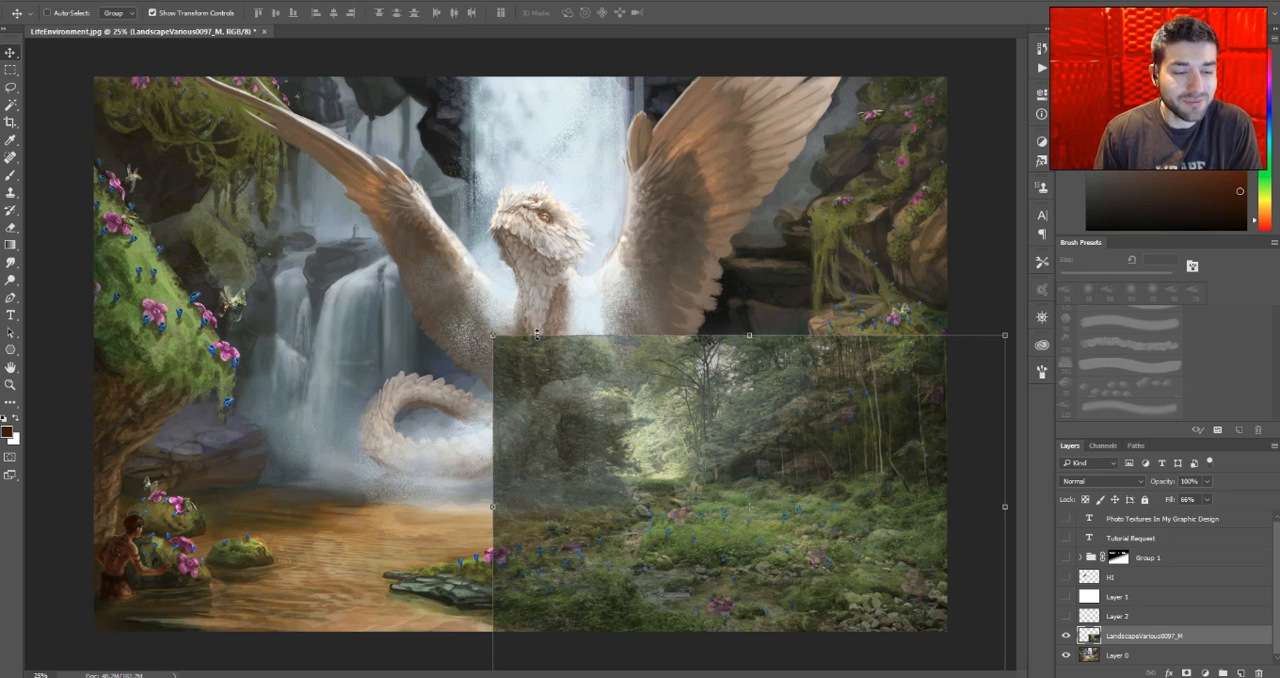
- Apply an Exposure adjustment to the landscape photo with exposure +1.00, offset -0.0787 and gamma correction 1.11
click(40, 2)
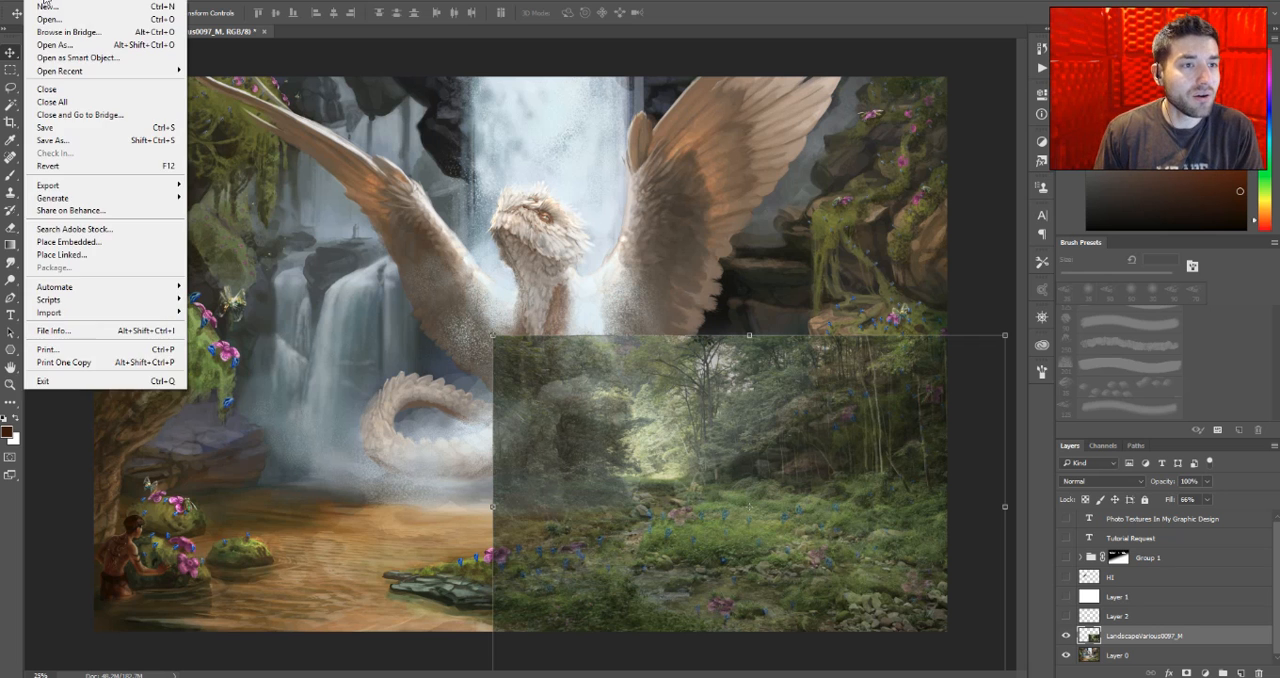
mouse_move(60, 2)
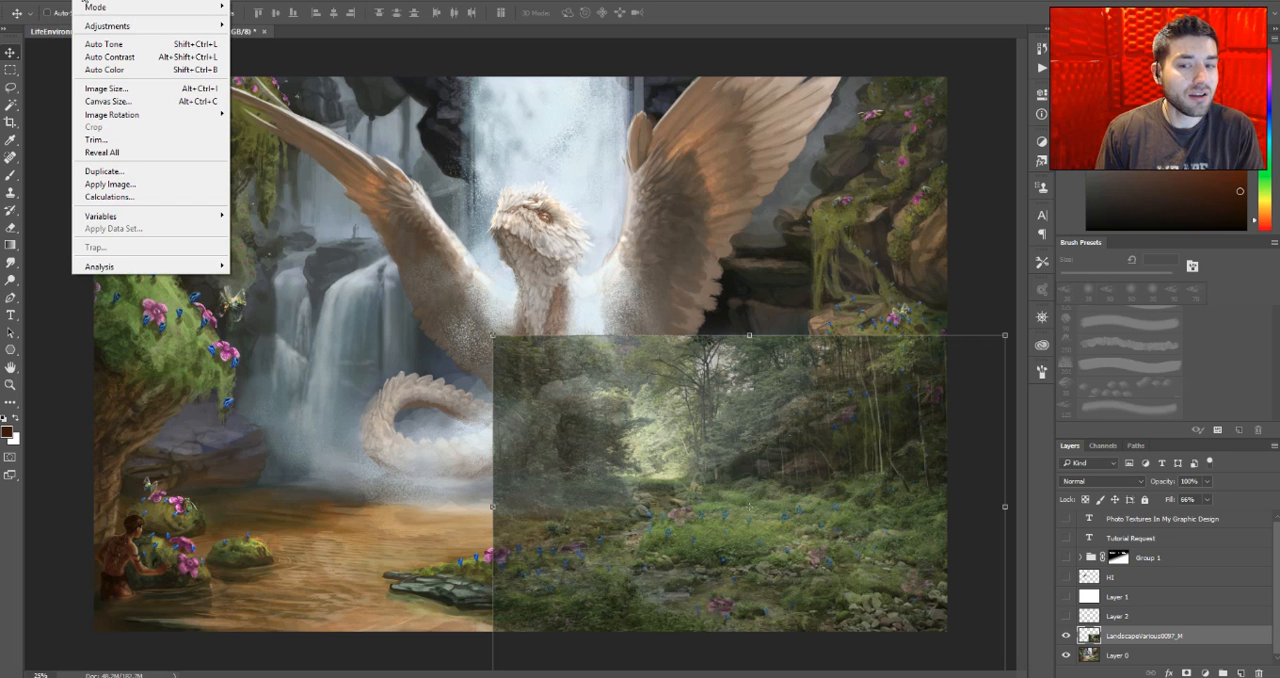
mouse_move(105, 26)
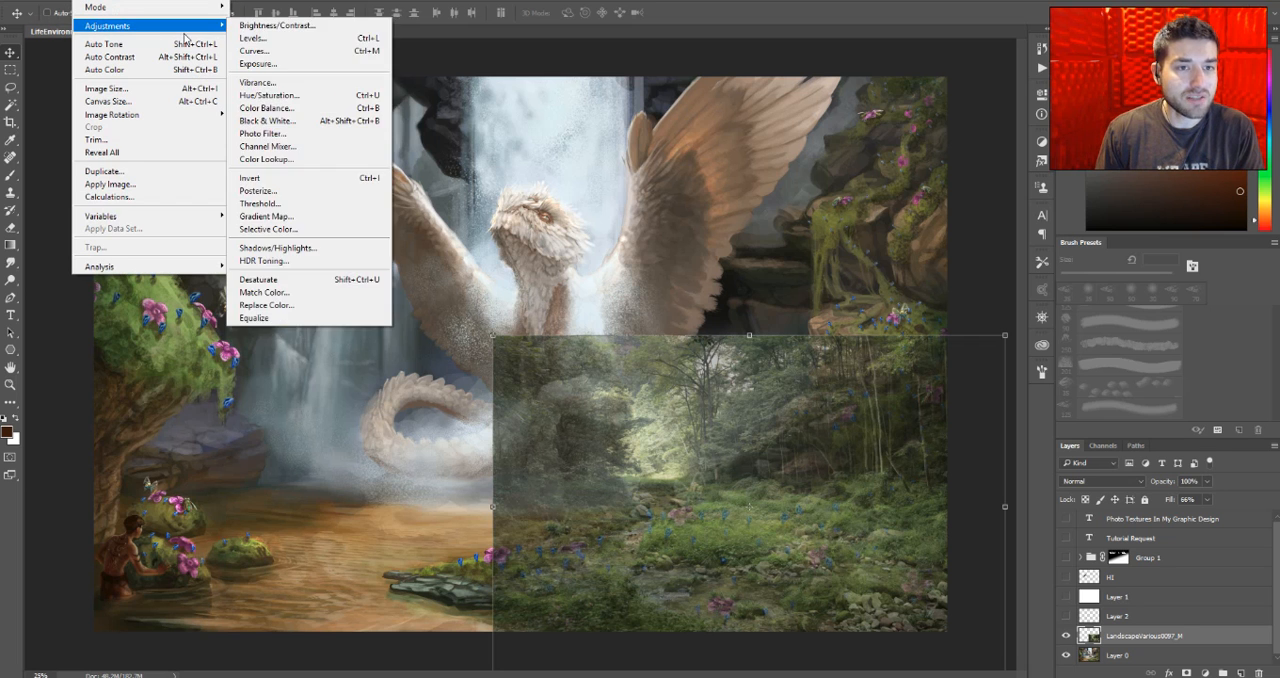
click(310, 63)
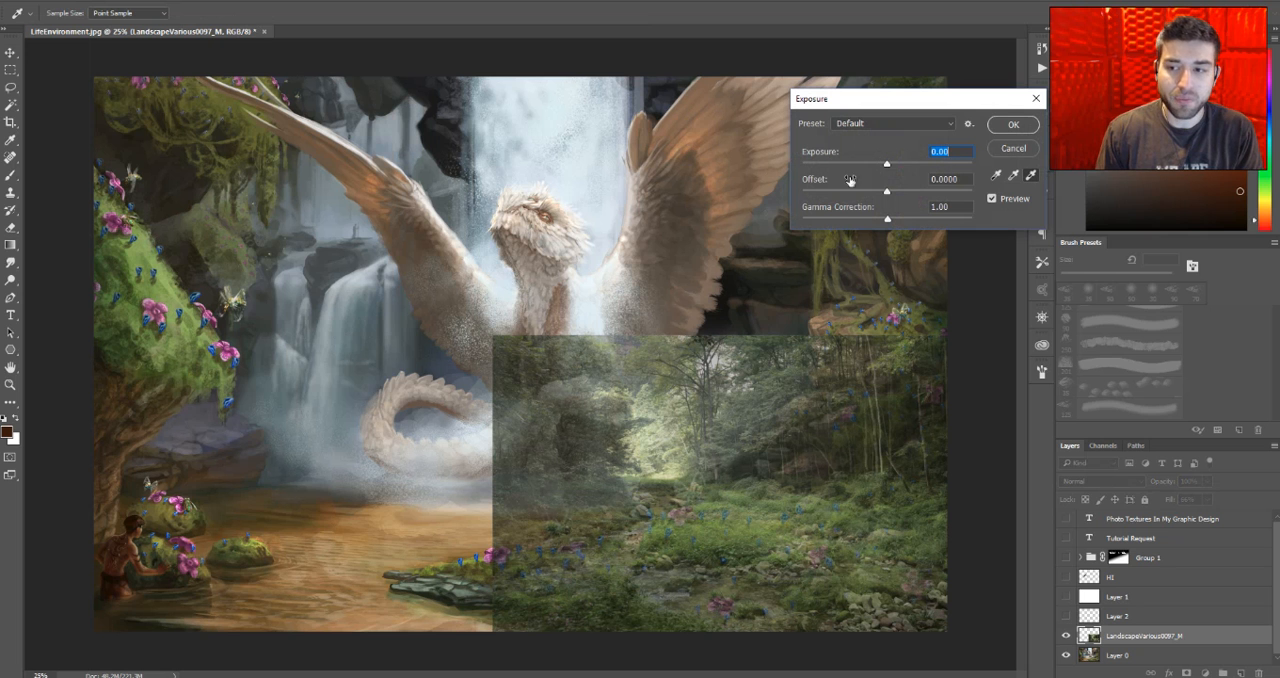
drag(886, 168, 899, 168)
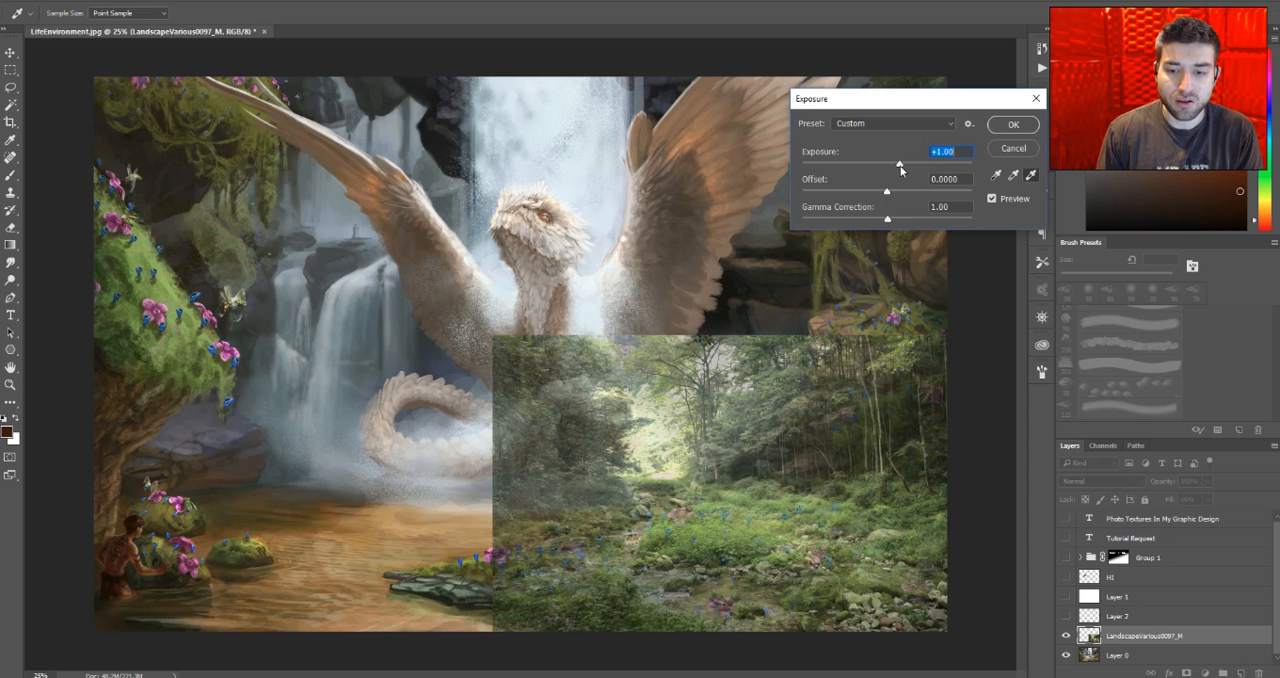
drag(887, 196, 881, 197)
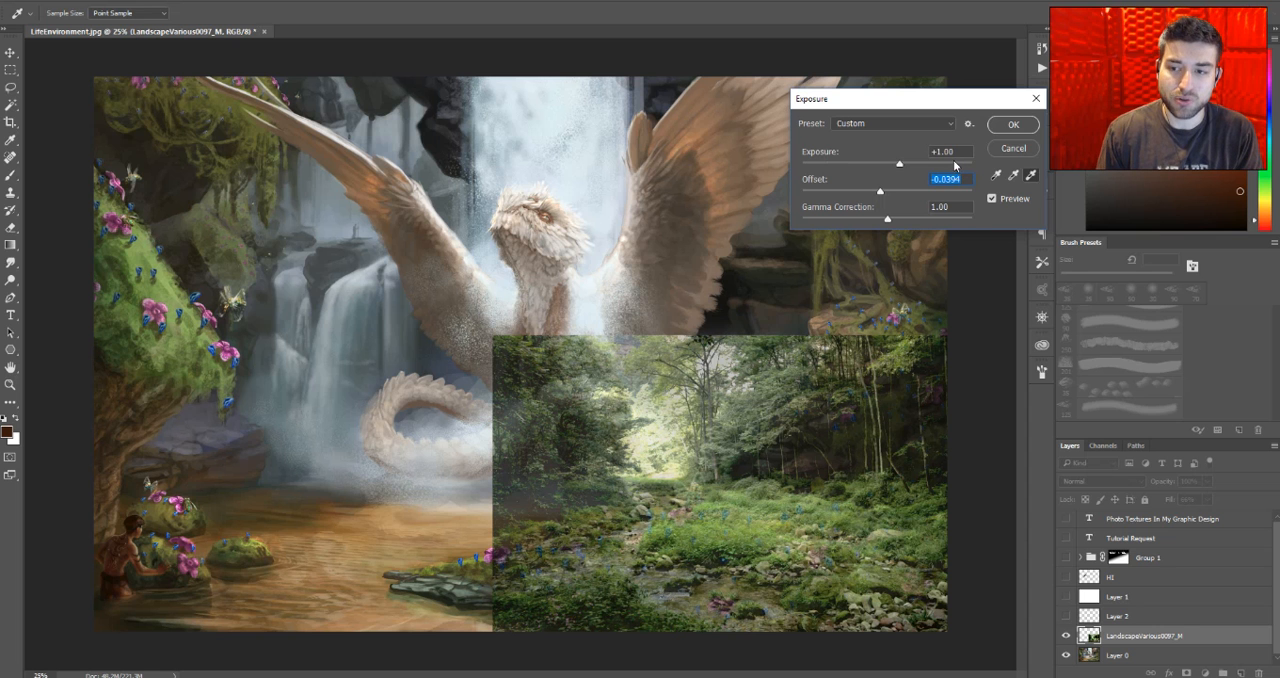
mouse_move(880, 194)
mouse_down()
mouse_move(909, 194)
mouse_move(876, 196)
mouse_up()
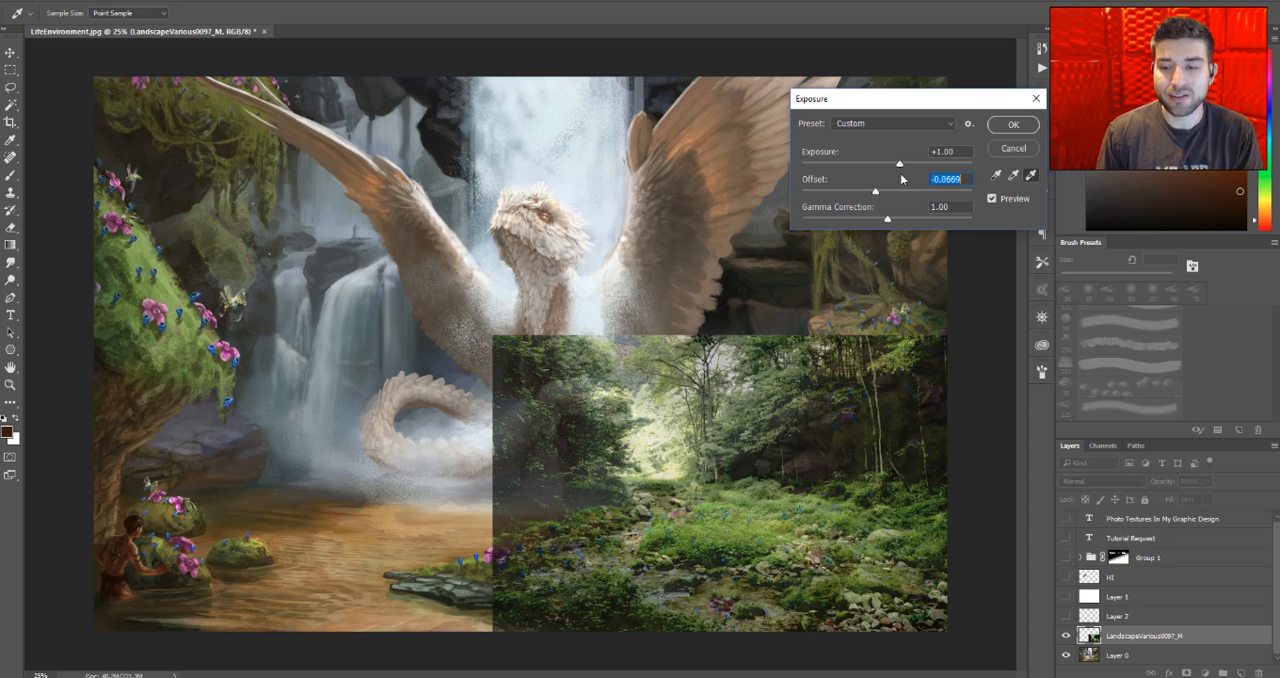
mouse_move(878, 194)
mouse_down()
mouse_move(946, 193)
mouse_move(872, 188)
mouse_move(892, 217)
mouse_move(881, 222)
mouse_move(872, 193)
mouse_up()
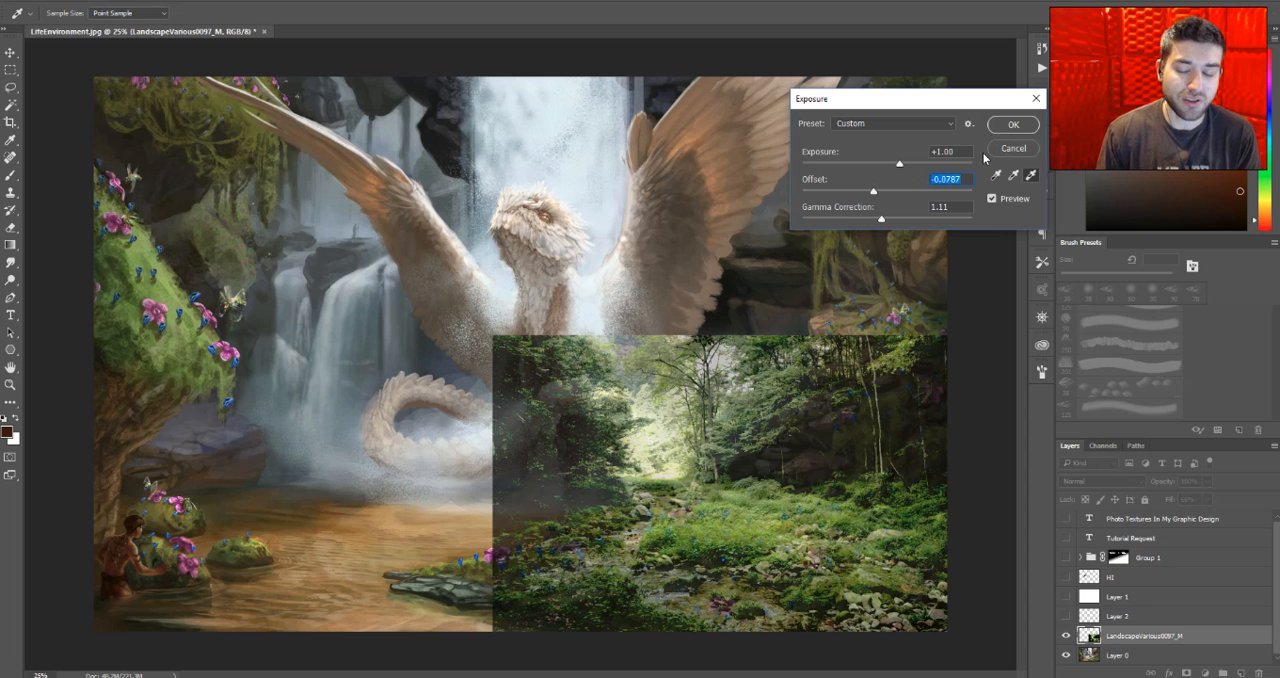
click(1013, 124)
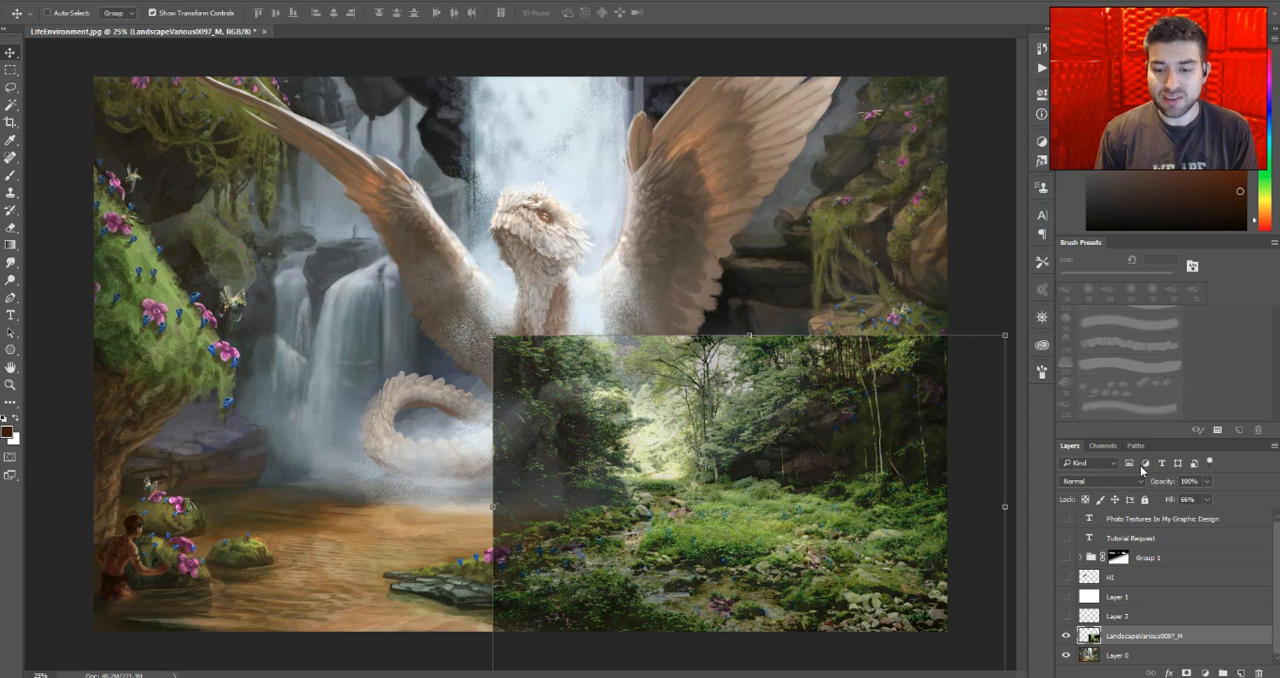
- Set the landscape layer's fill to 44% and give it a layer mask inverted to black
drag(1165, 501, 1118, 498)
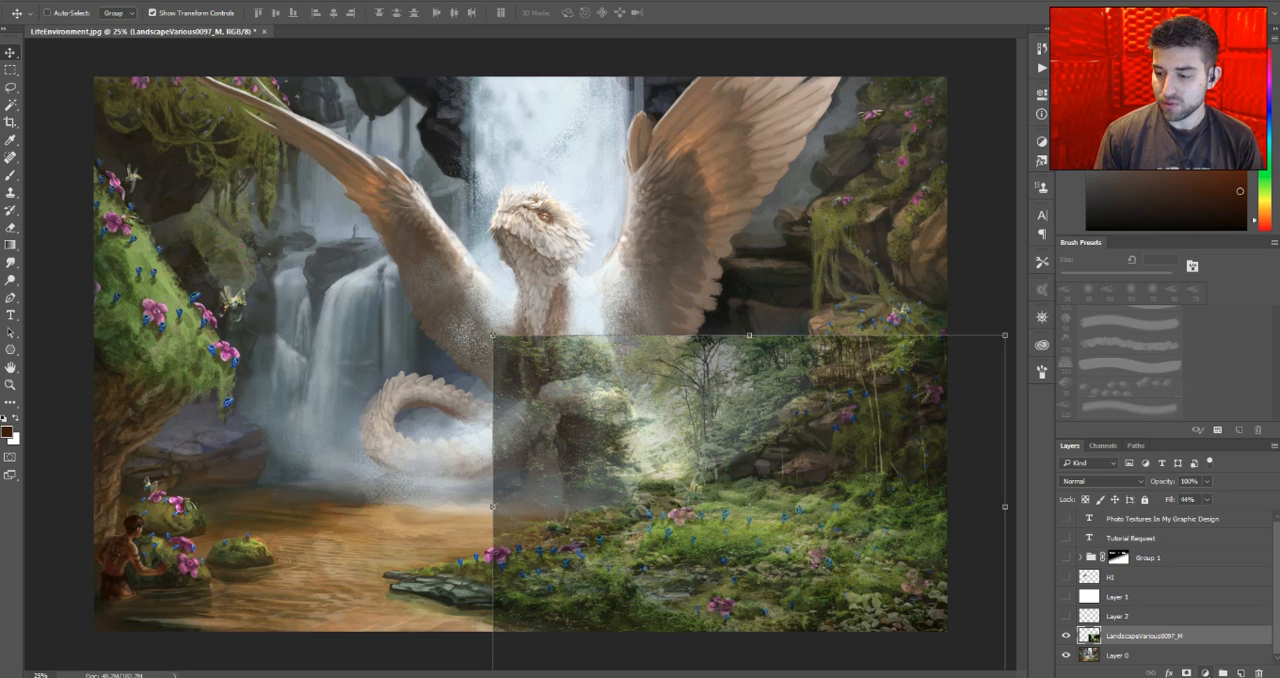
click(1187, 673)
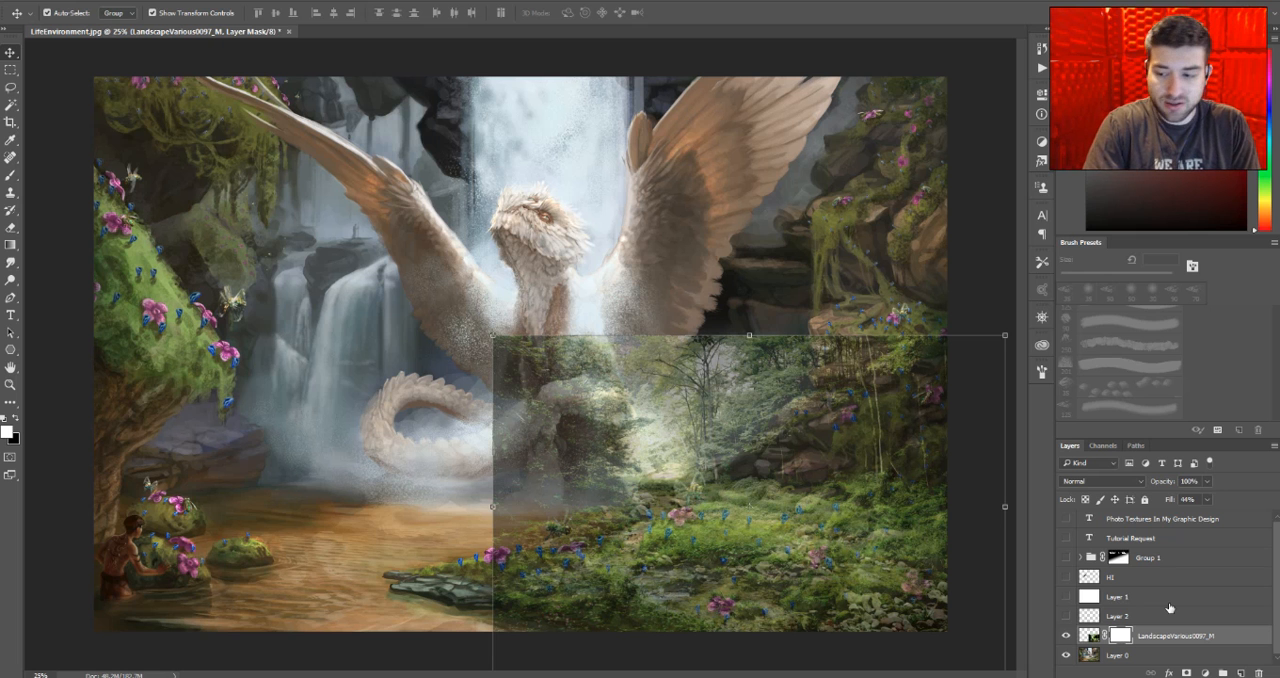
key(ctrl+i)
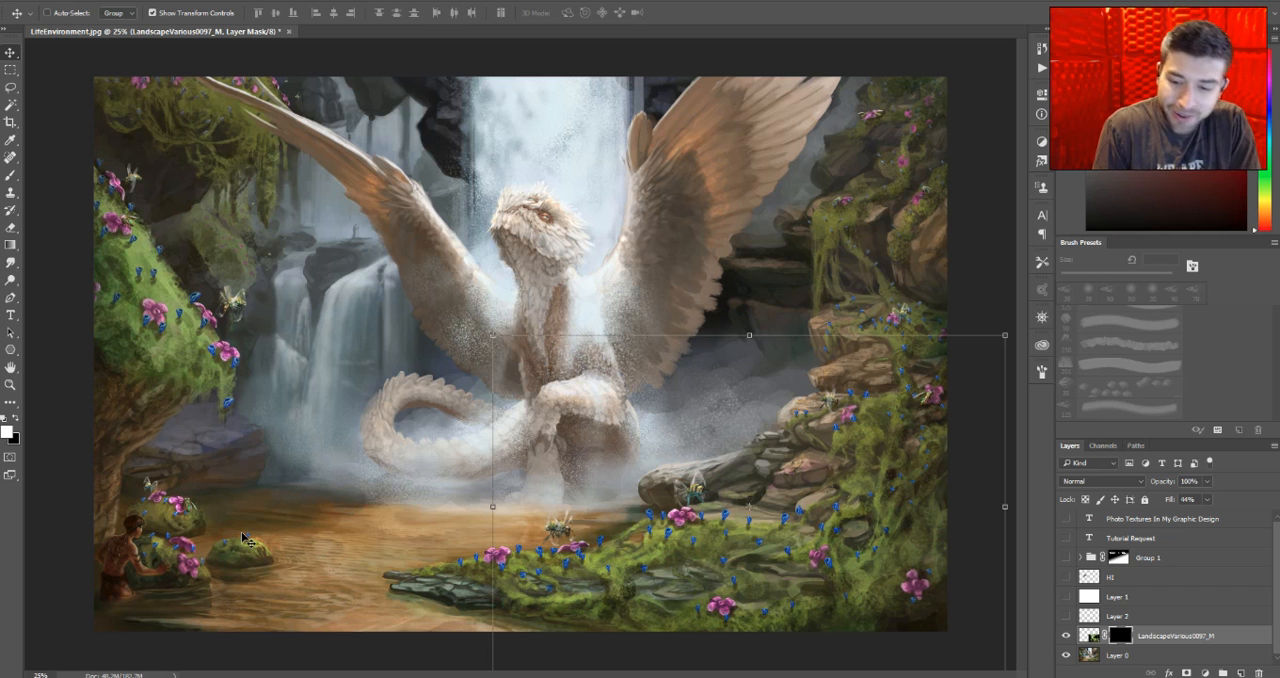
- Paint white on the landscape layer's mask with a 150 px brush to reveal the photo's greenery on the mossy bank
key(b)
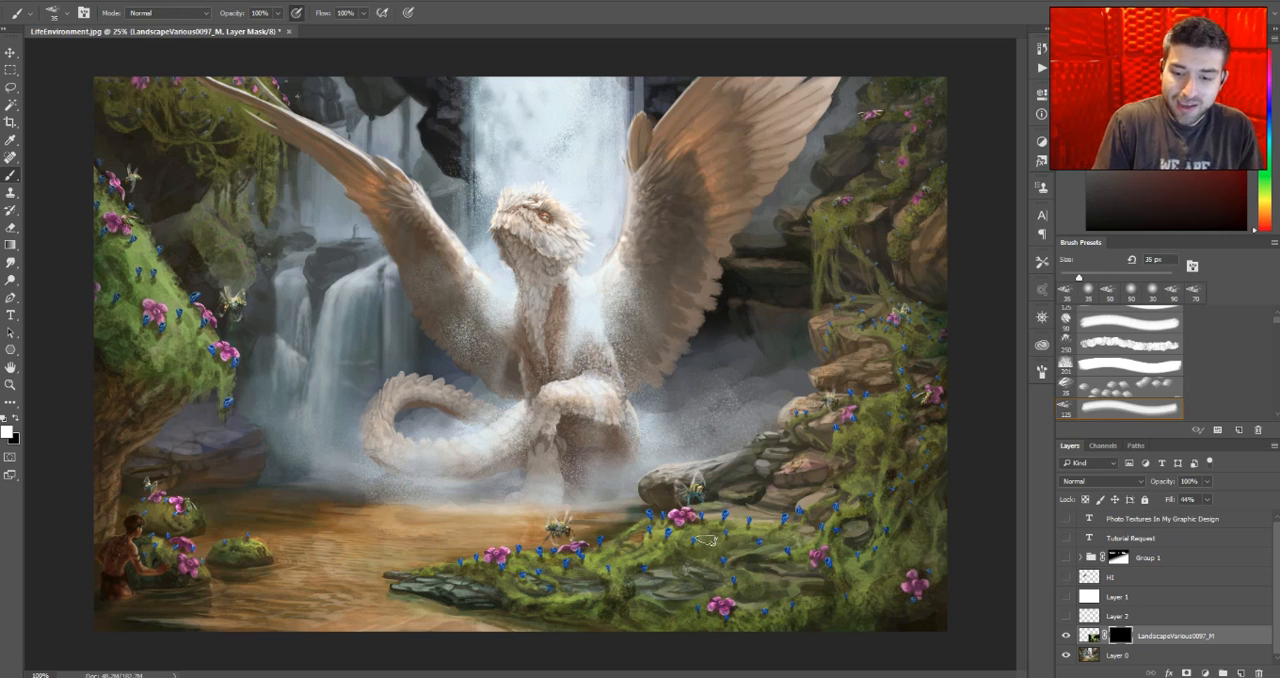
key(ctrl+plus)
key(ctrl+plus)
key(ctrl+plus)
key(ctrl+plus)
key(ctrl+plus)
key(ctrl+minus)
key(ctrl+minus)
key(ctrl+minus)
key(ctrl+minus)
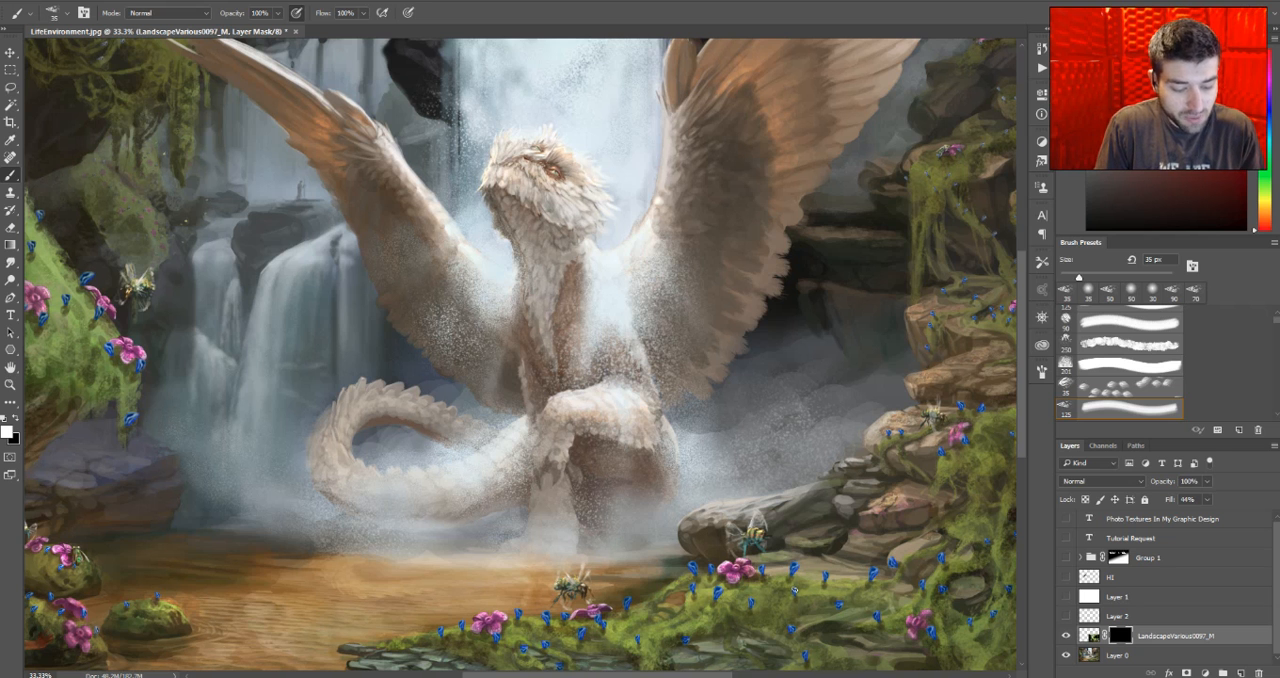
mouse_move(822, 573)
mouse_down()
mouse_move(773, 427)
mouse_move(711, 452)
mouse_up()
key(bracketright)
key(bracketright)
key(bracketright)
key(bracketright)
key(bracketright)
key(bracketright)
key(bracketright)
key(bracketright)
key(bracketright)
key(bracketright)
key(bracketright)
key(bracketright)
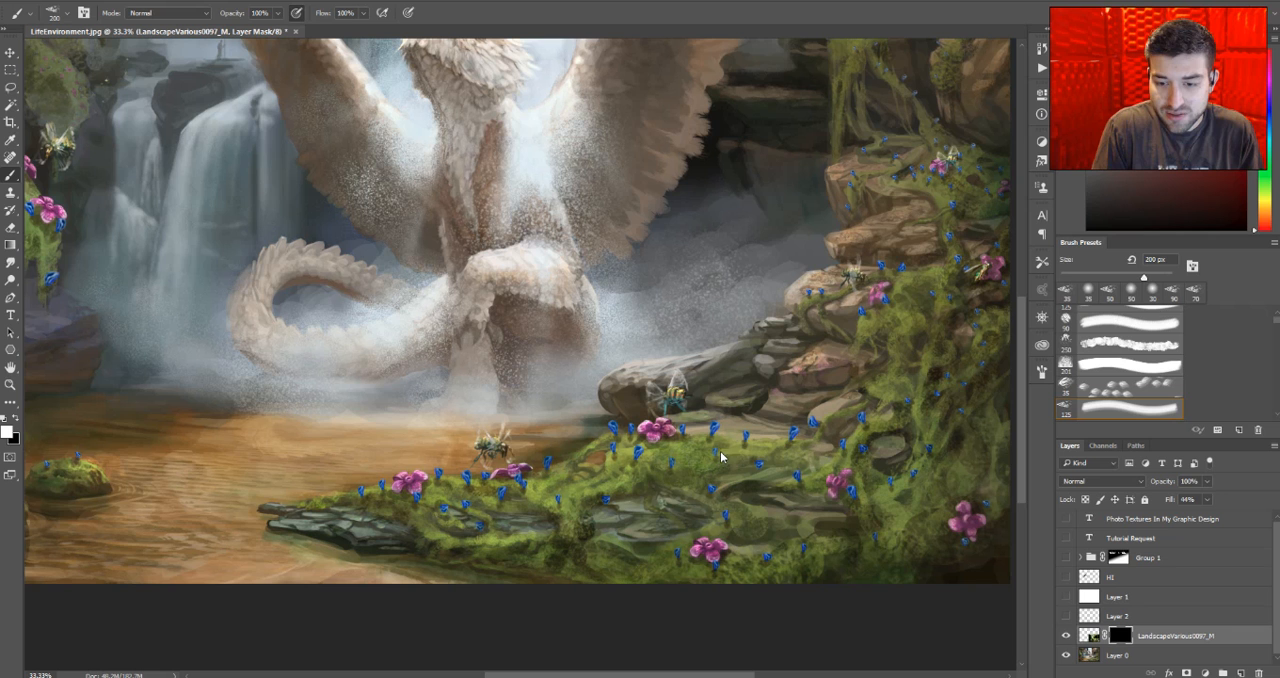
key(bracketleft)
key(bracketleft)
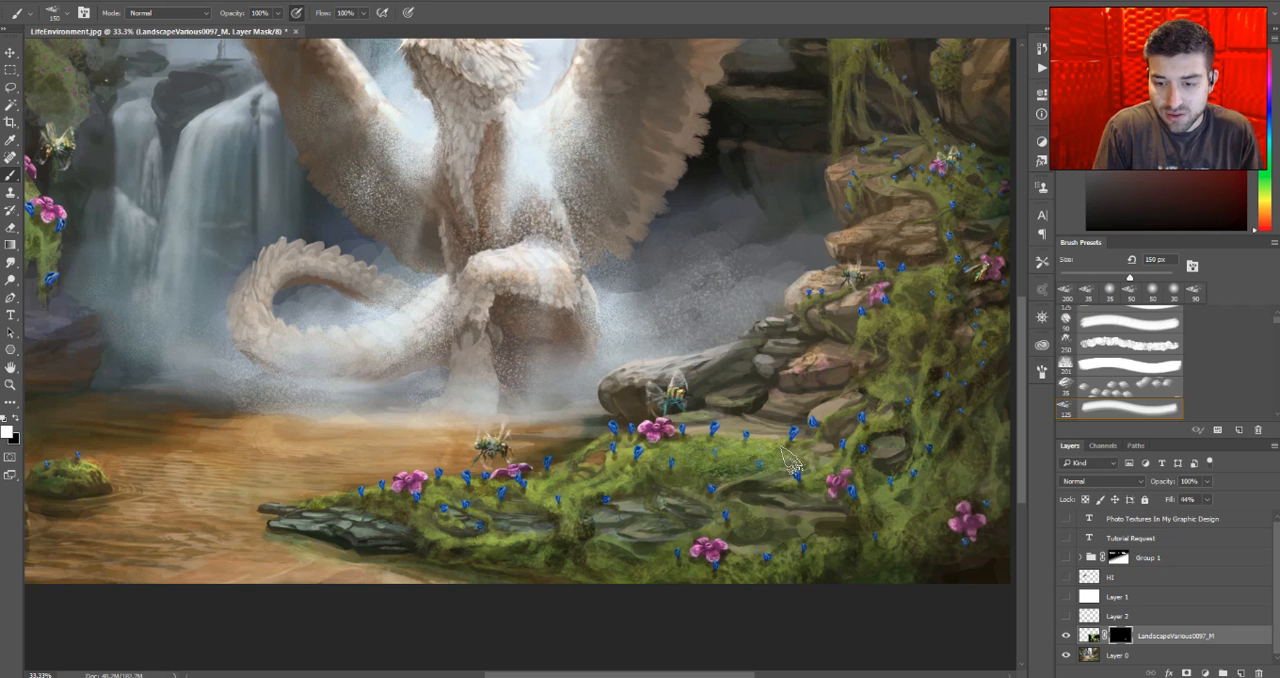
- Extend the revealed greenery across the bank by painting white on the mask with progressively smaller brushes, from 125 px down to 60 px
key(bracketleft)
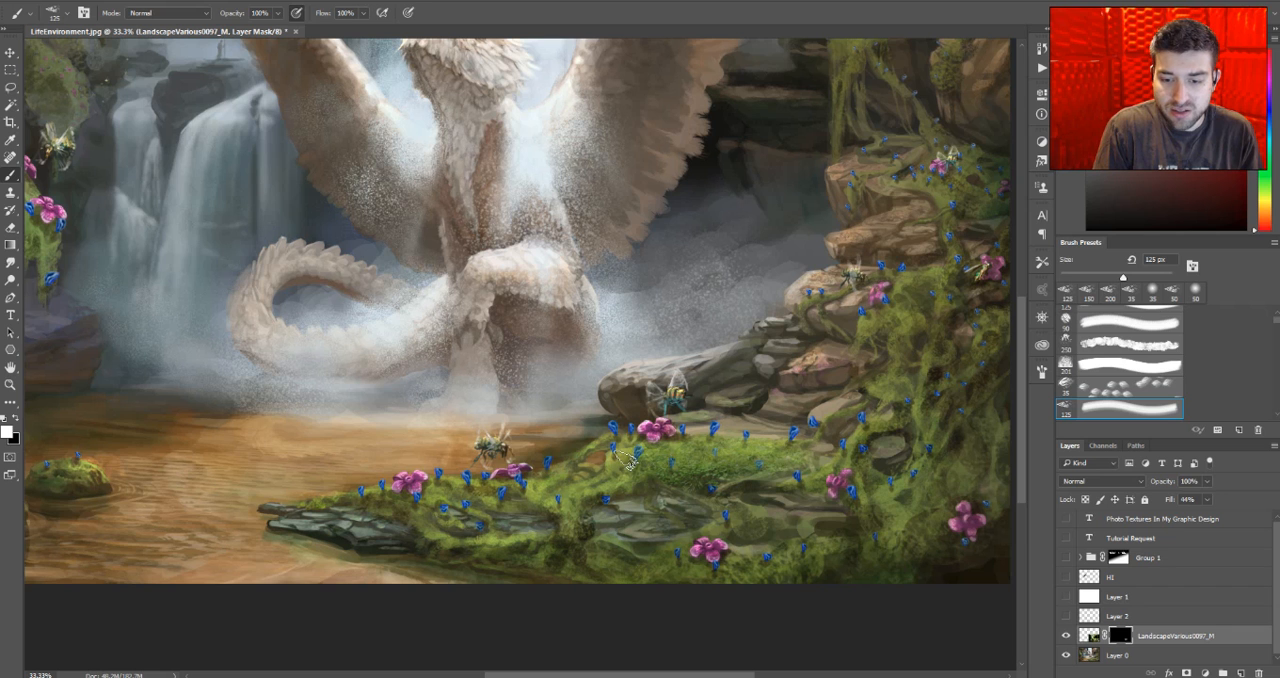
key(bracketleft)
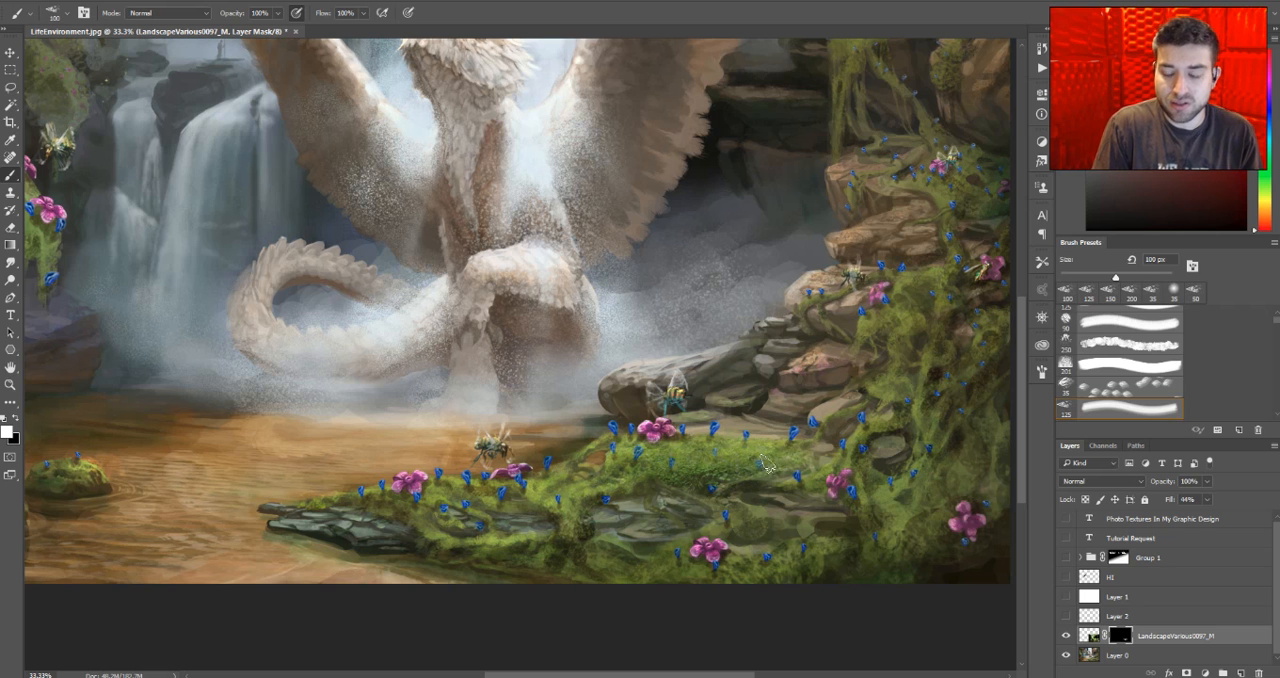
key(bracketleft)
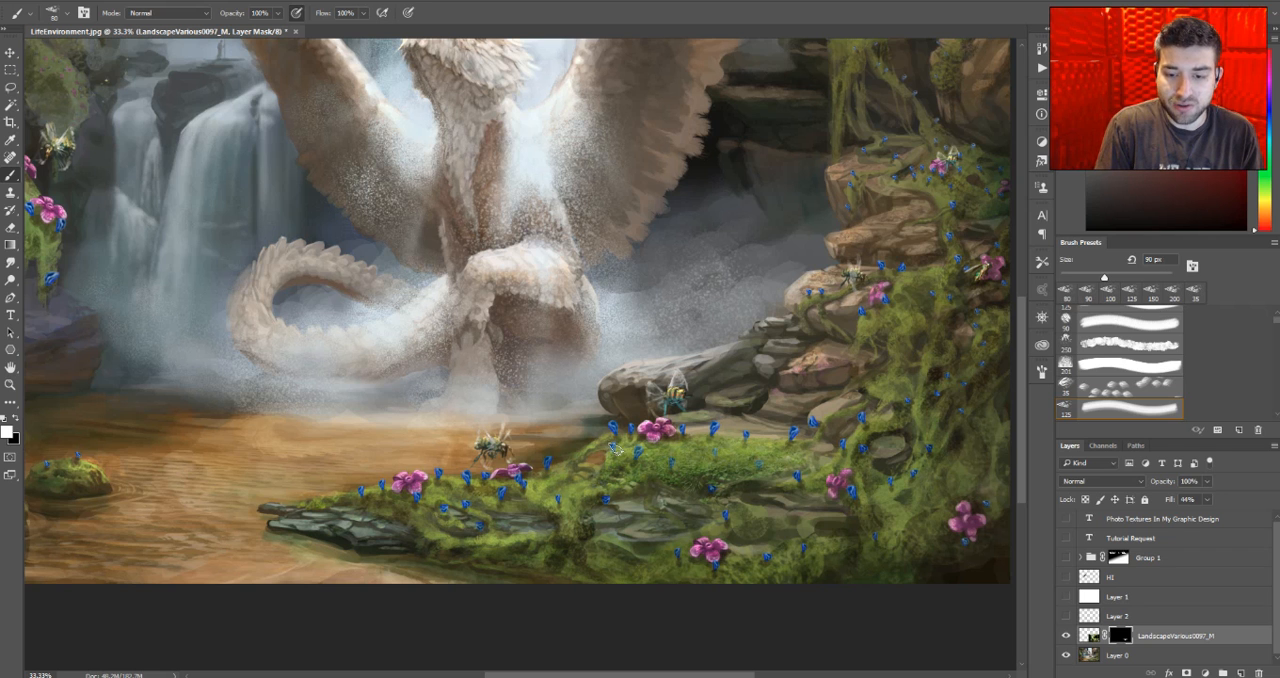
key(bracketleft)
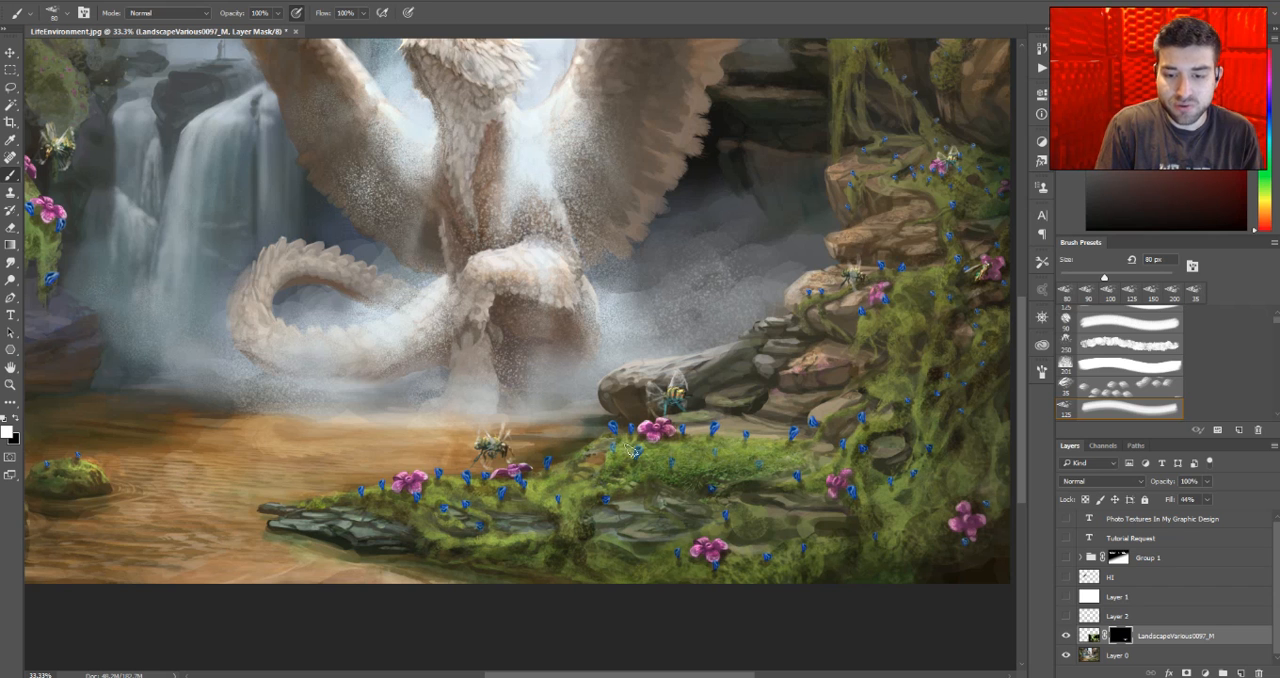
key(bracketleft)
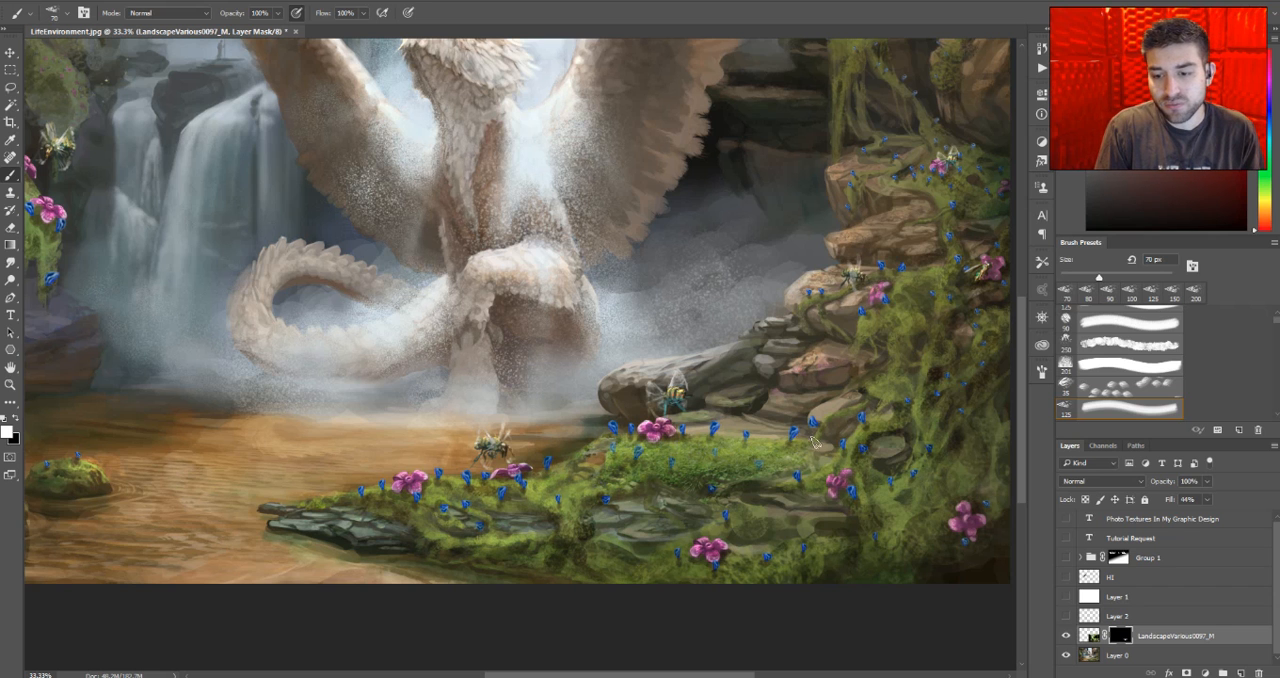
key(bracketright)
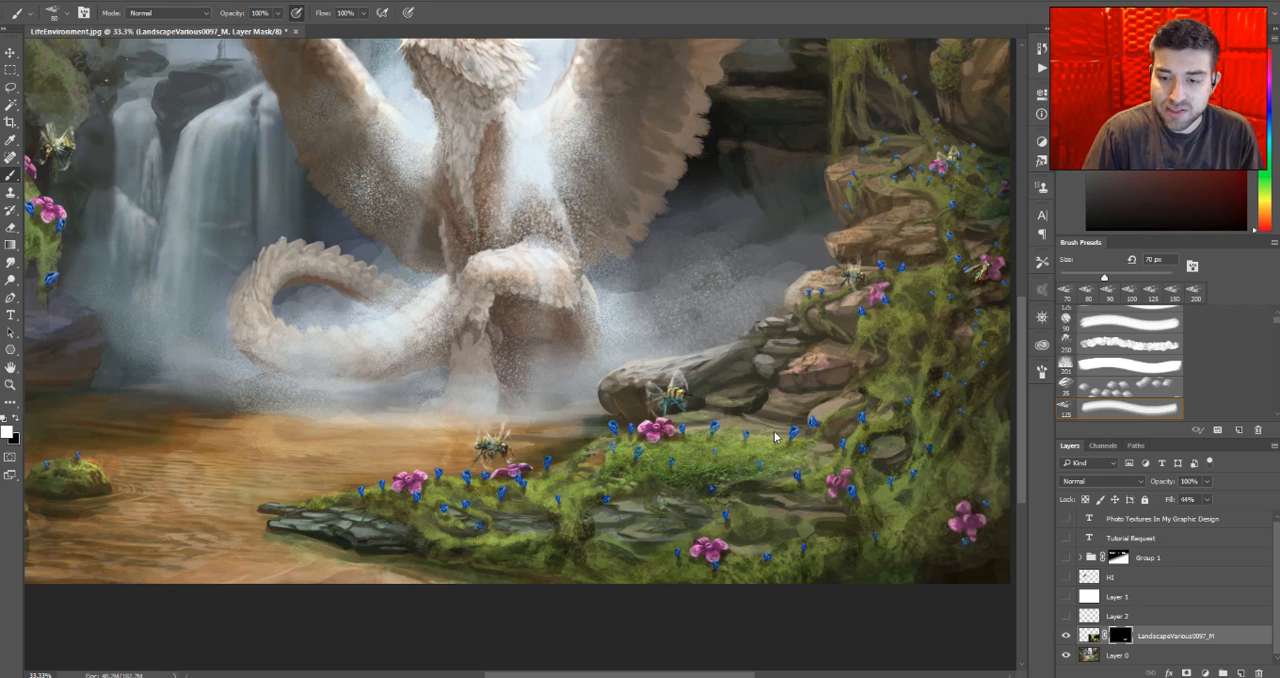
key([)
drag(765, 432, 757, 433)
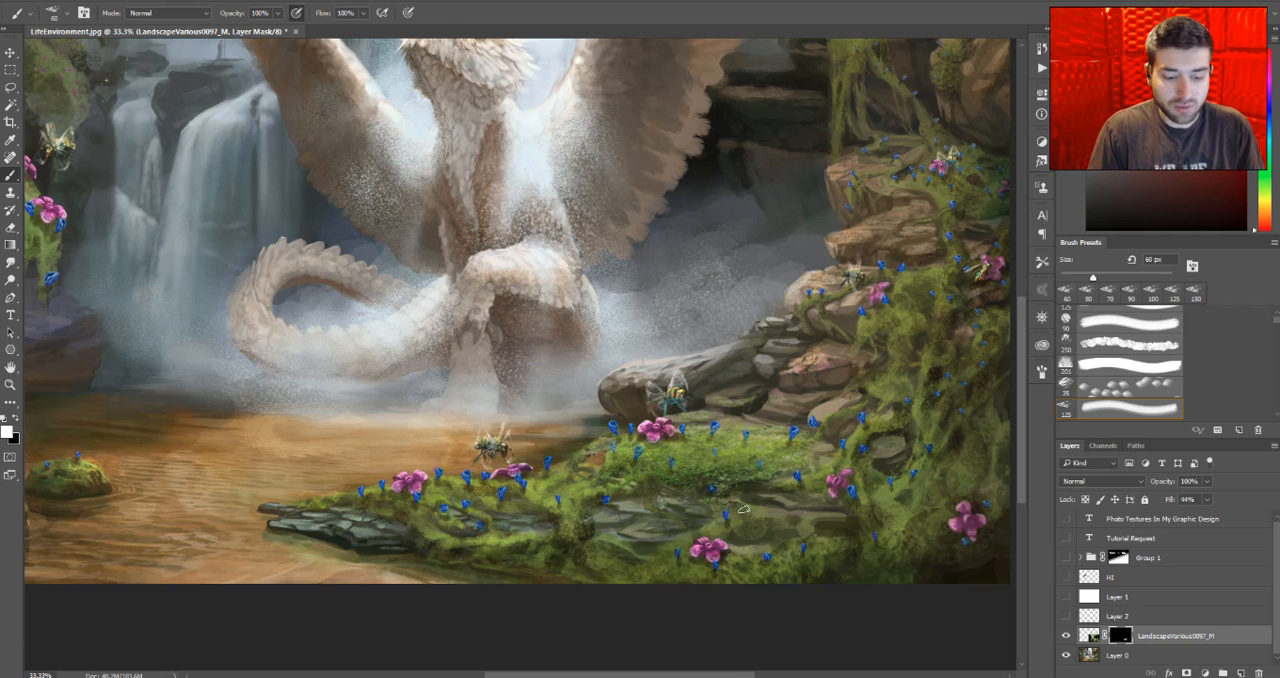
- Raise the landscape layer's fill to 55%
key(z)
click(728, 476)
click(728, 476)
drag(729, 493, 677, 406)
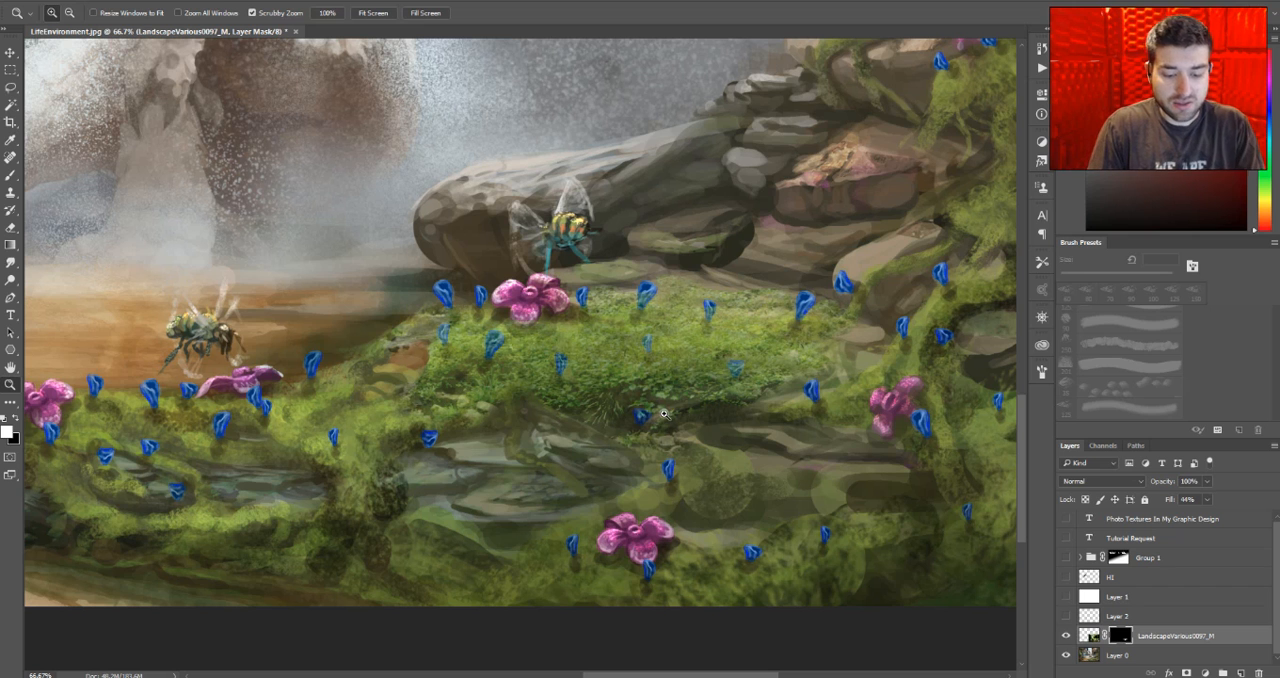
drag(1173, 502, 1177, 502)
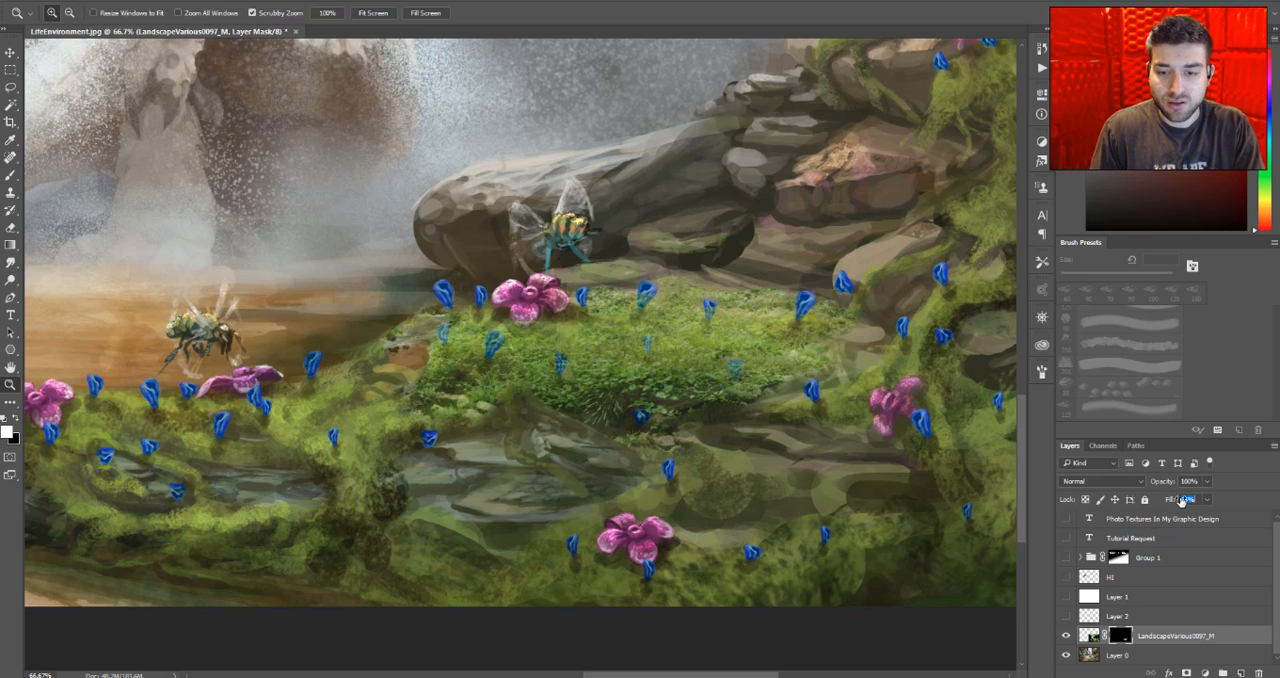
drag(1181, 502, 1181, 502)
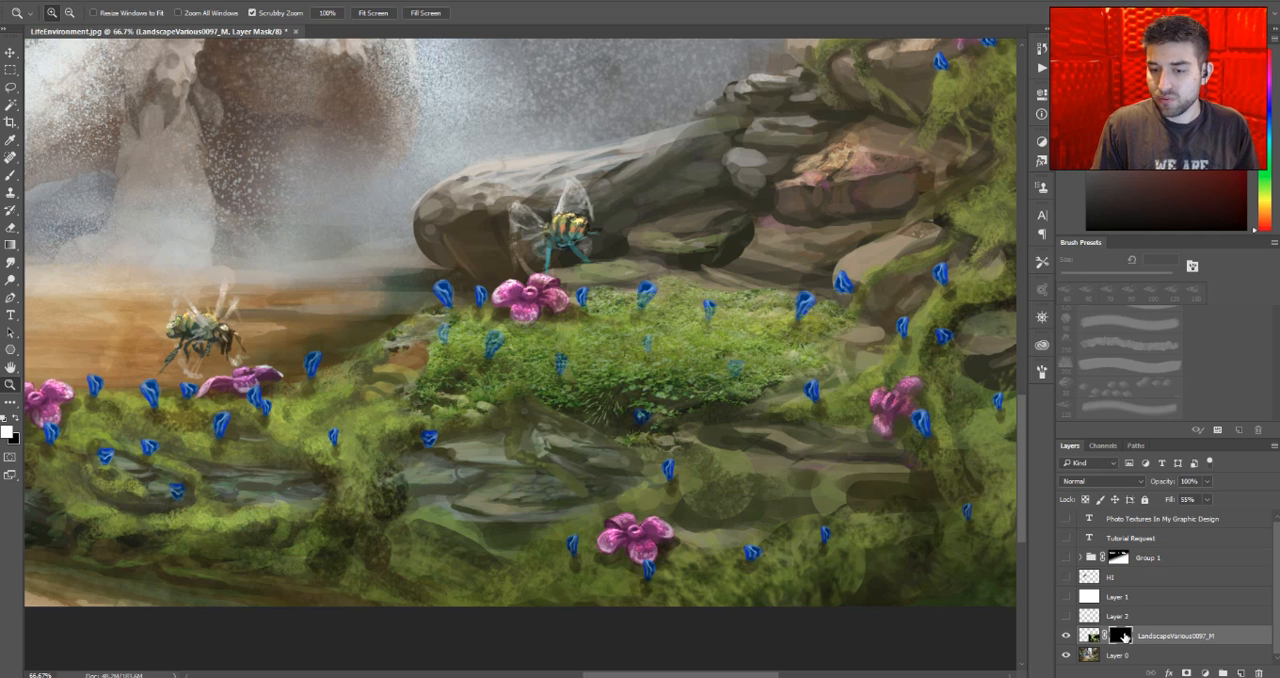
- Paint black on the mask with a 70 px brush to hide the photo along the lower edge of the greenery
key(x)
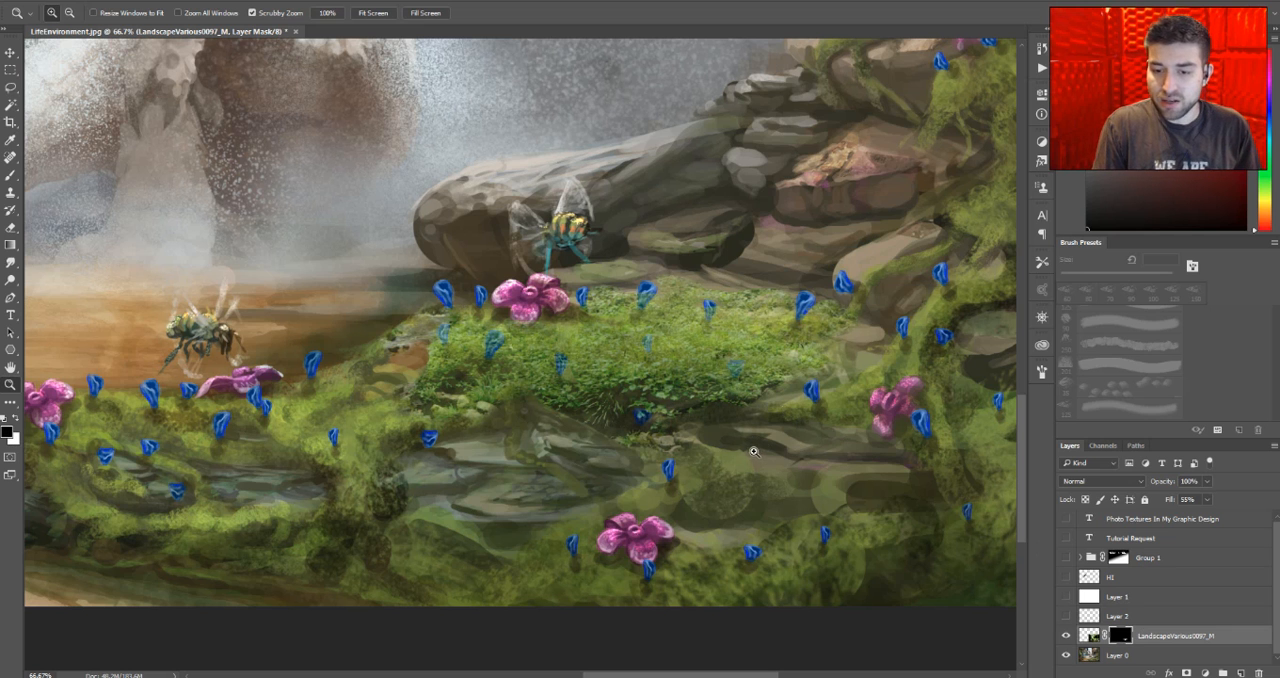
key(b)
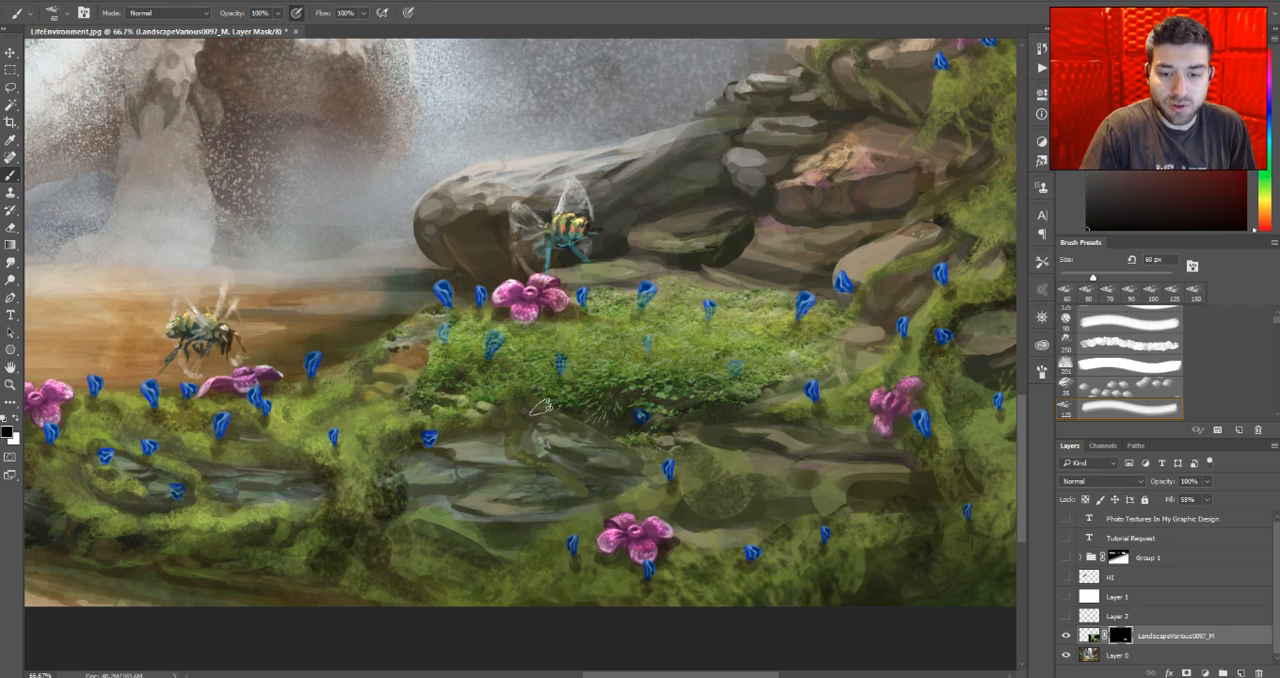
key(bracketright)
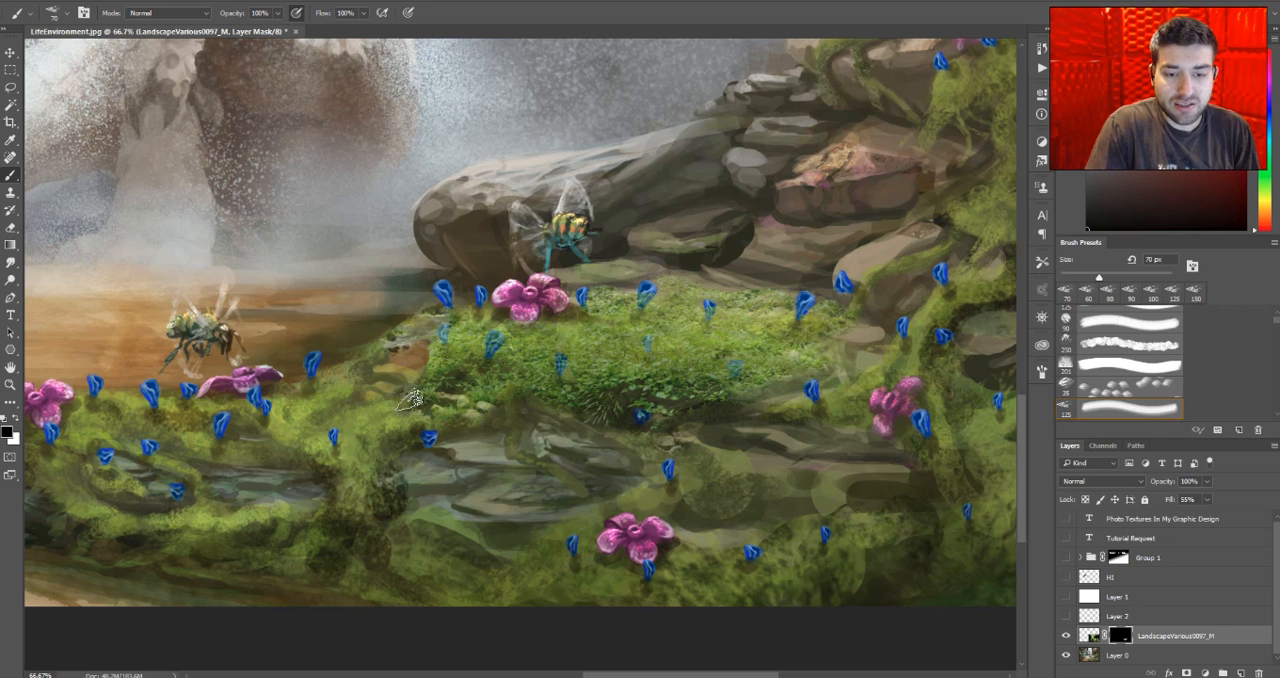
key(z)
alt+click(624, 422)
alt+click(624, 422)
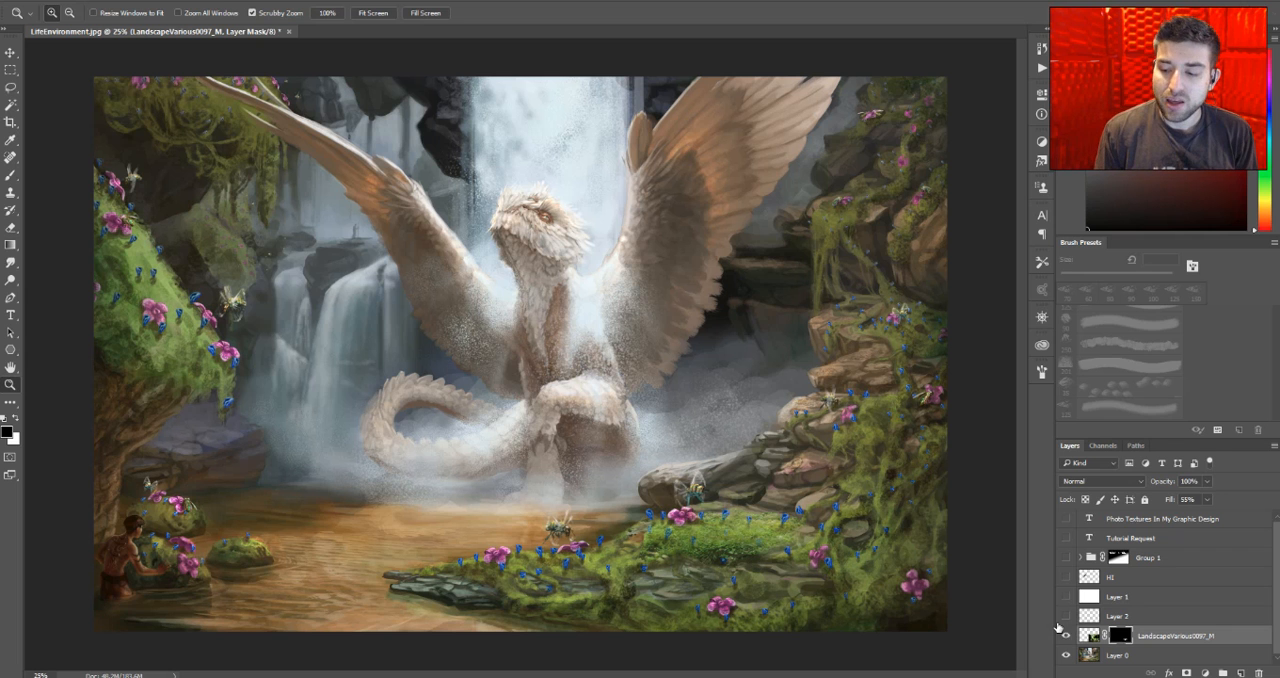
- Apply Color Balance to the landscape photo's midtones with color levels +54, 0 and -31
click(1086, 636)
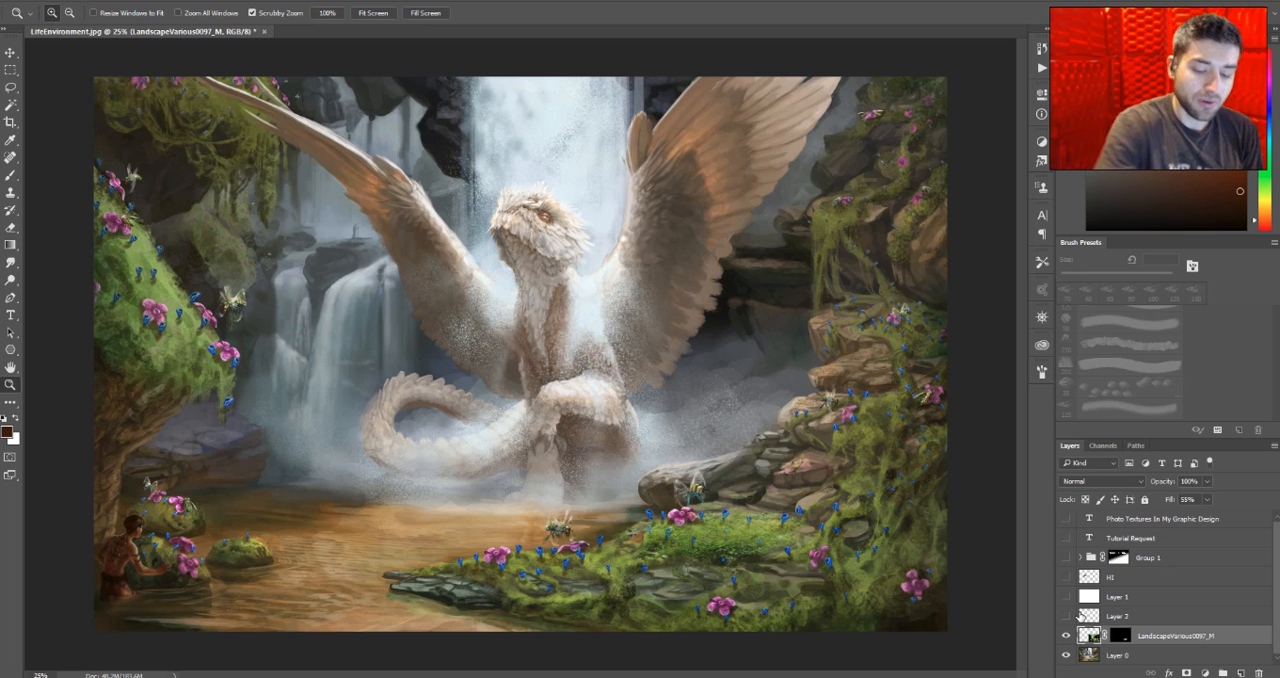
key(ctrl+b)
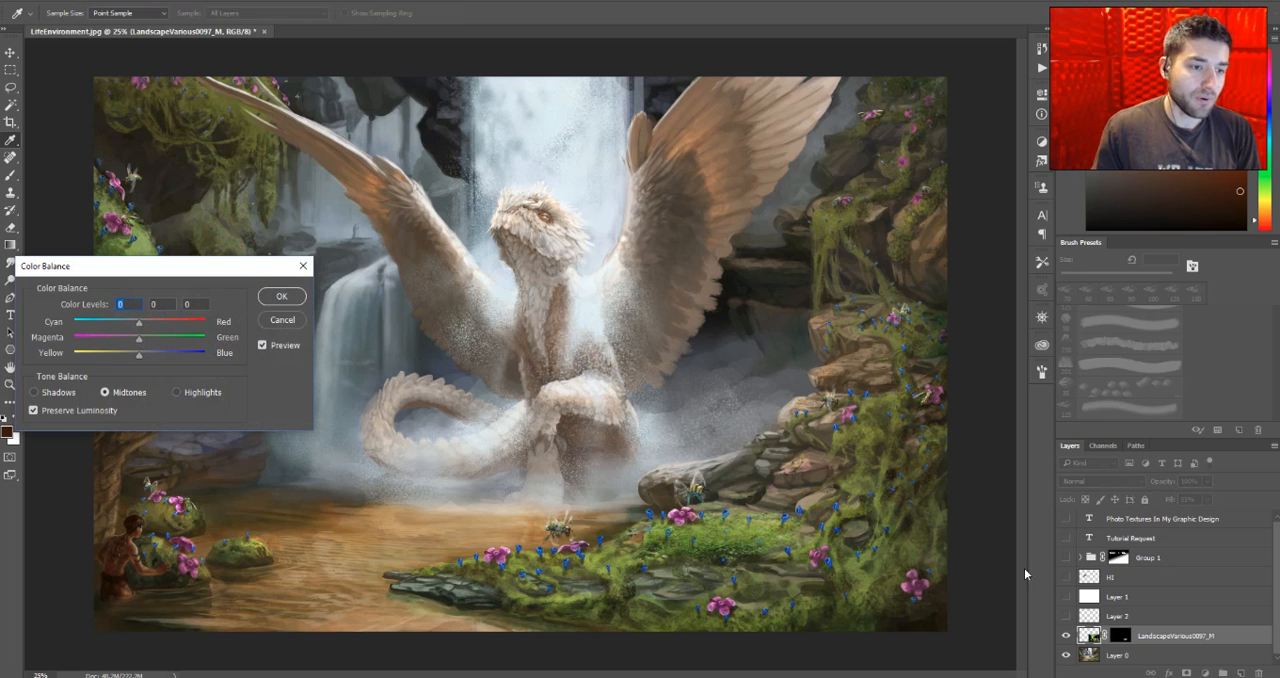
drag(135, 273, 184, 249)
drag(190, 300, 167, 332)
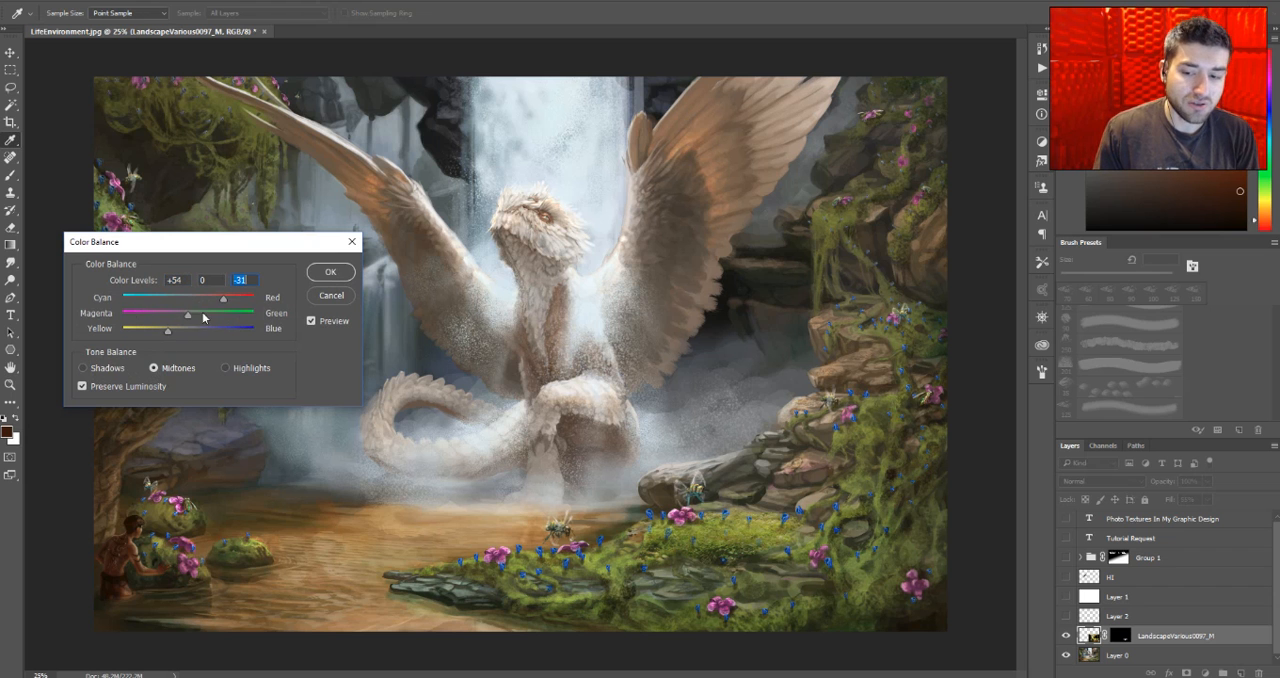
drag(227, 243, 275, 233)
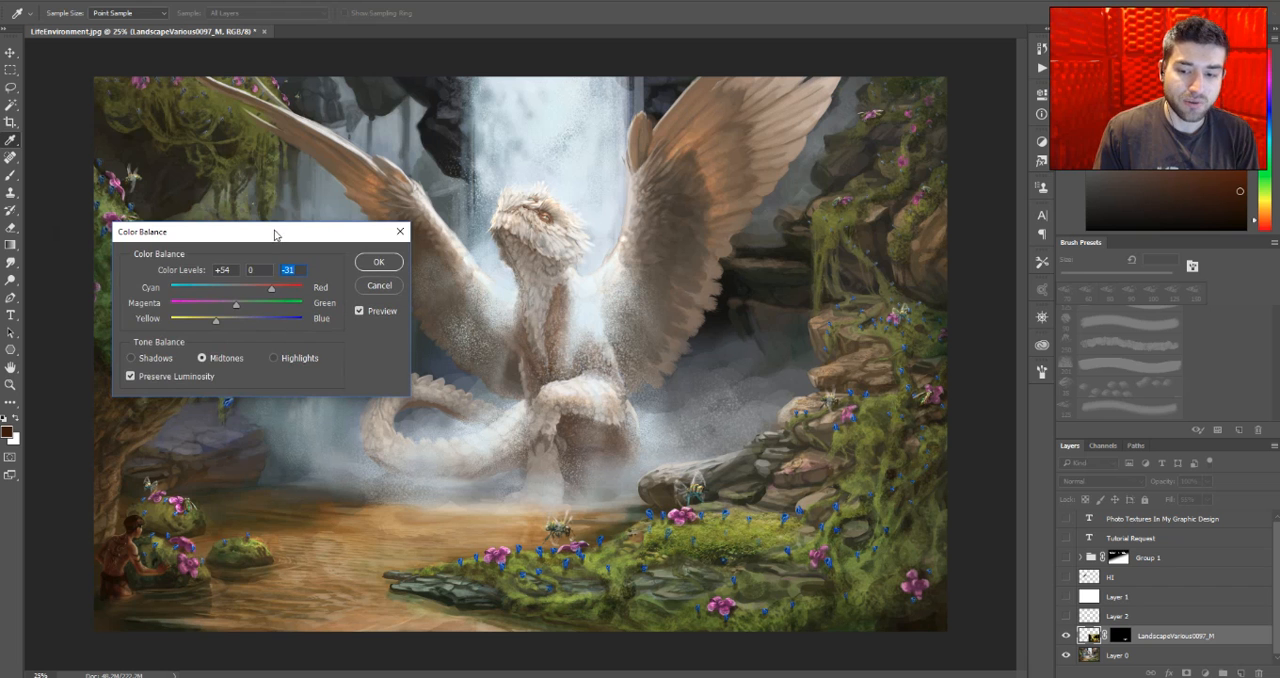
click(376, 262)
key(z)
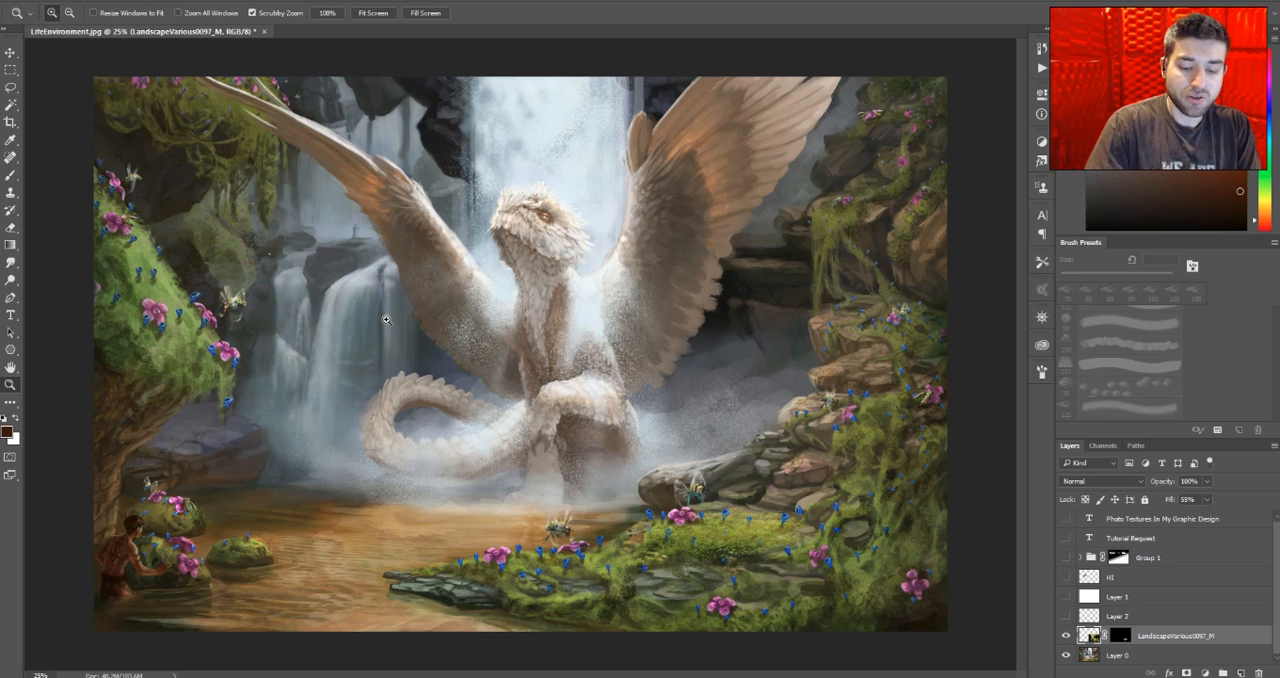
- Apply a Hue/Saturation adjustment to the landscape photo with saturation -19 and hue 0
key(ctrl+u)
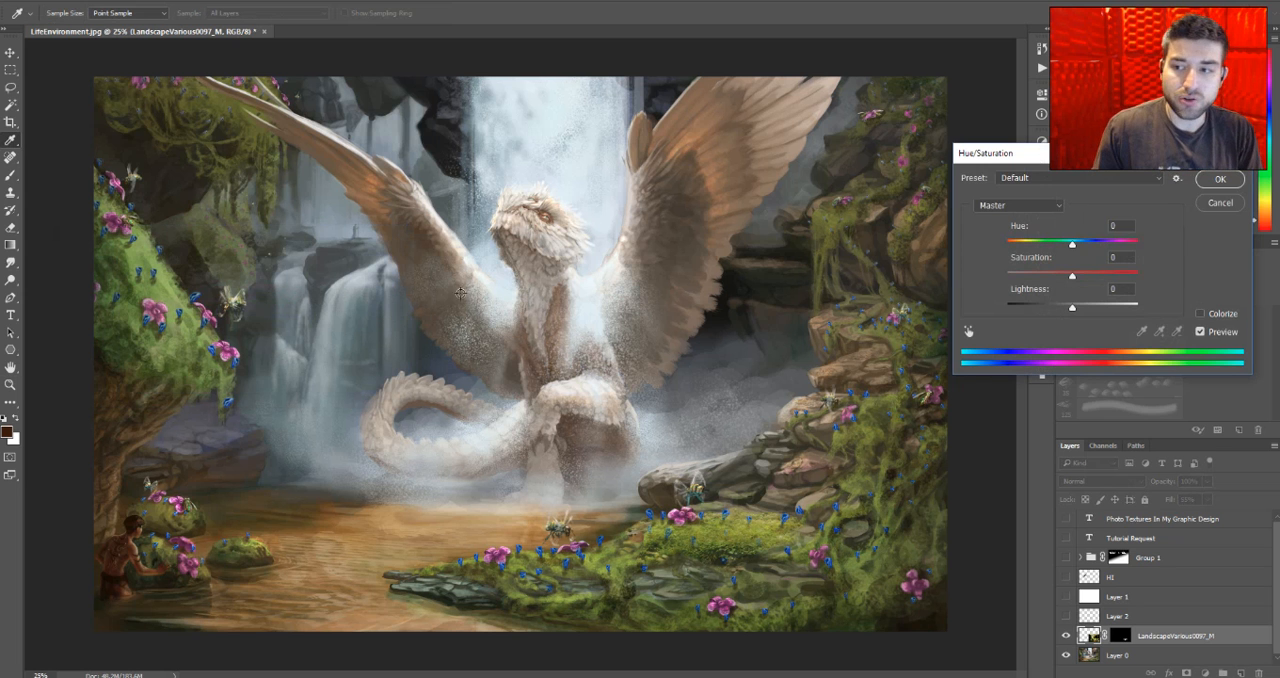
drag(1010, 153, 376, 162)
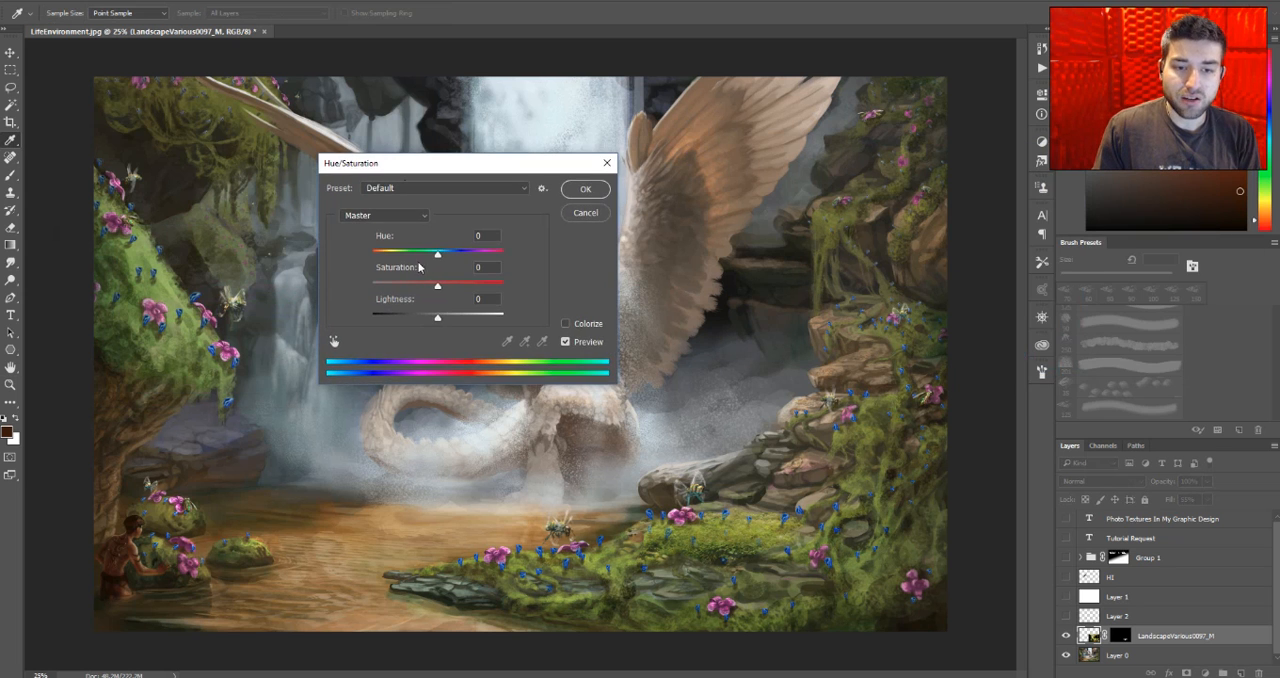
mouse_move(438, 254)
mouse_down()
mouse_move(457, 257)
mouse_move(444, 268)
mouse_move(437, 257)
mouse_up()
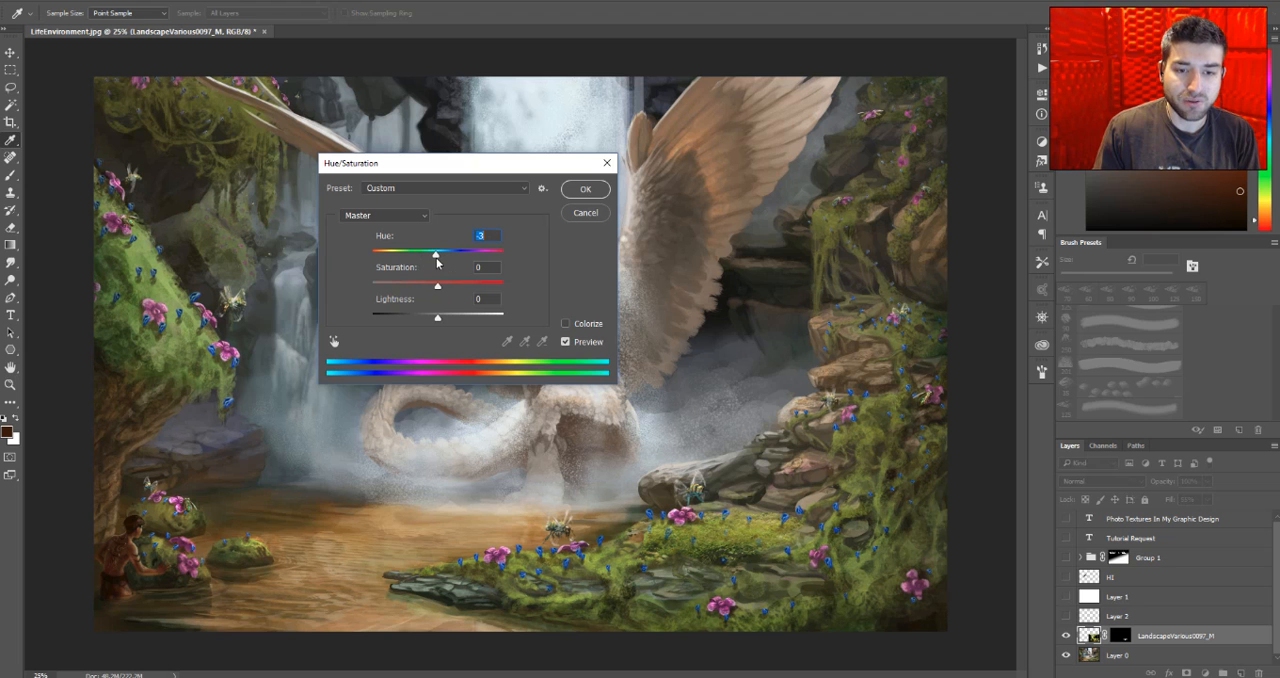
mouse_move(440, 290)
mouse_down()
mouse_move(455, 288)
mouse_move(425, 288)
mouse_up()
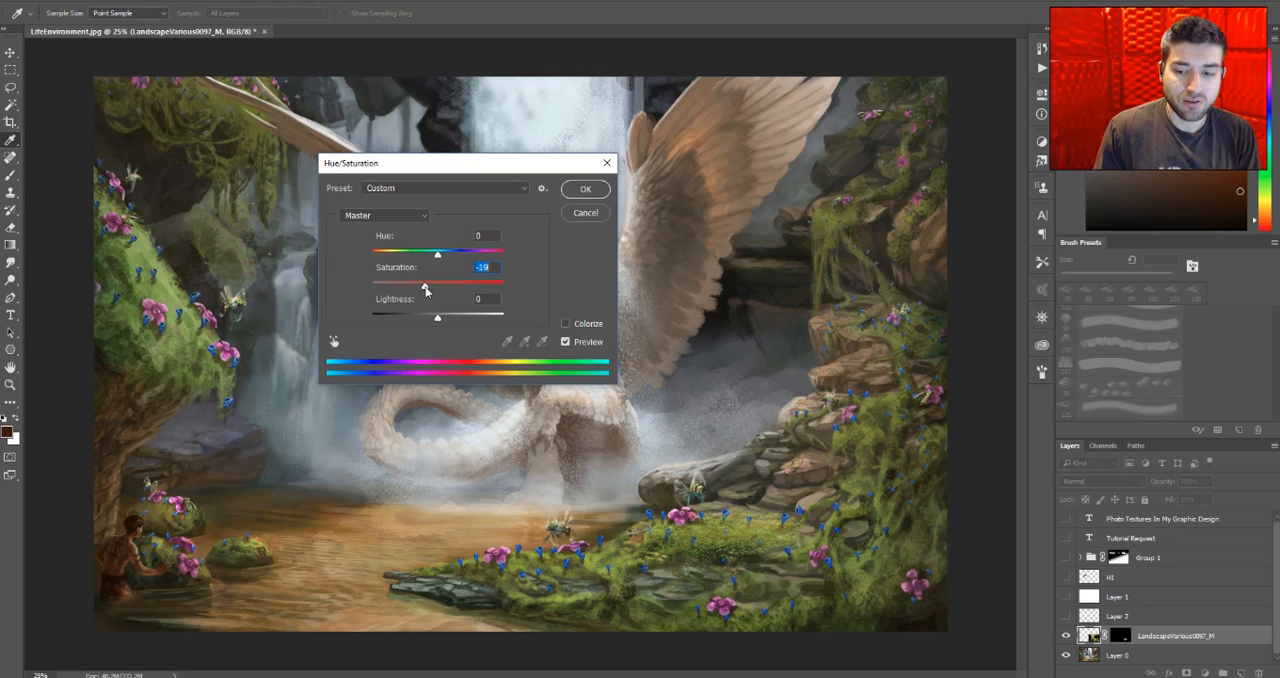
click(584, 190)
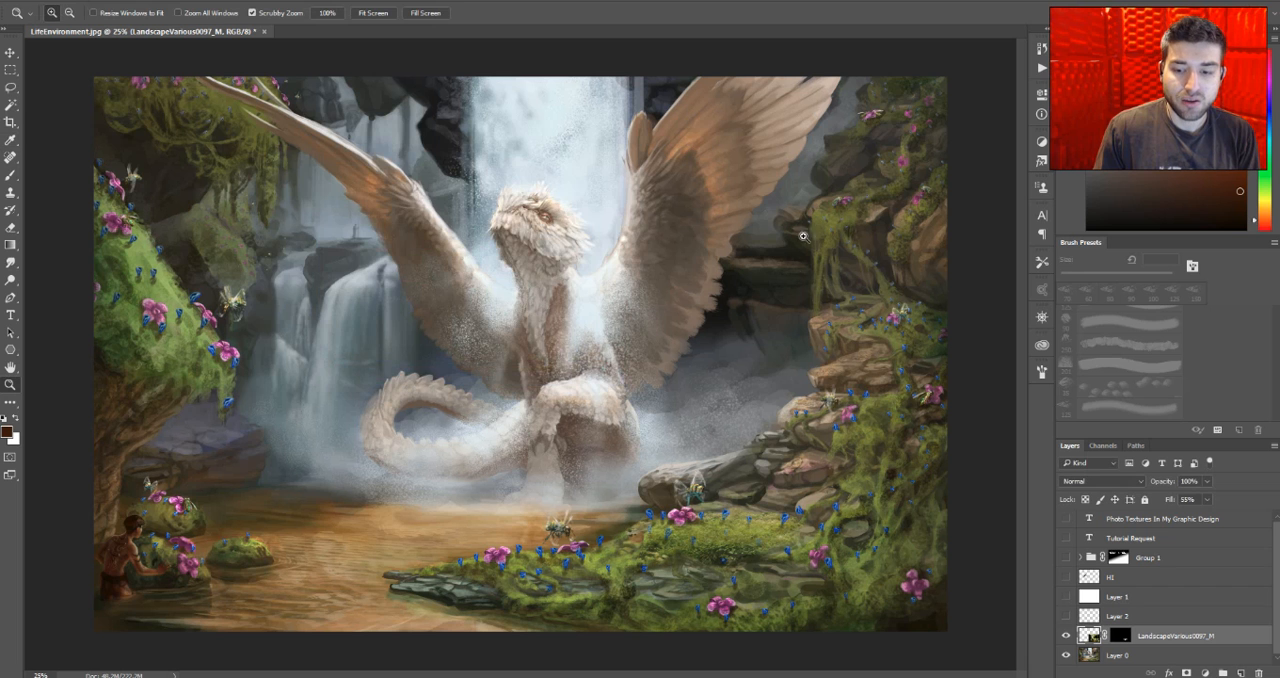
- Apply a Smart Blur filter to the landscape photo with radius 6.1 and threshold 31.0
click(694, 549)
click(694, 549)
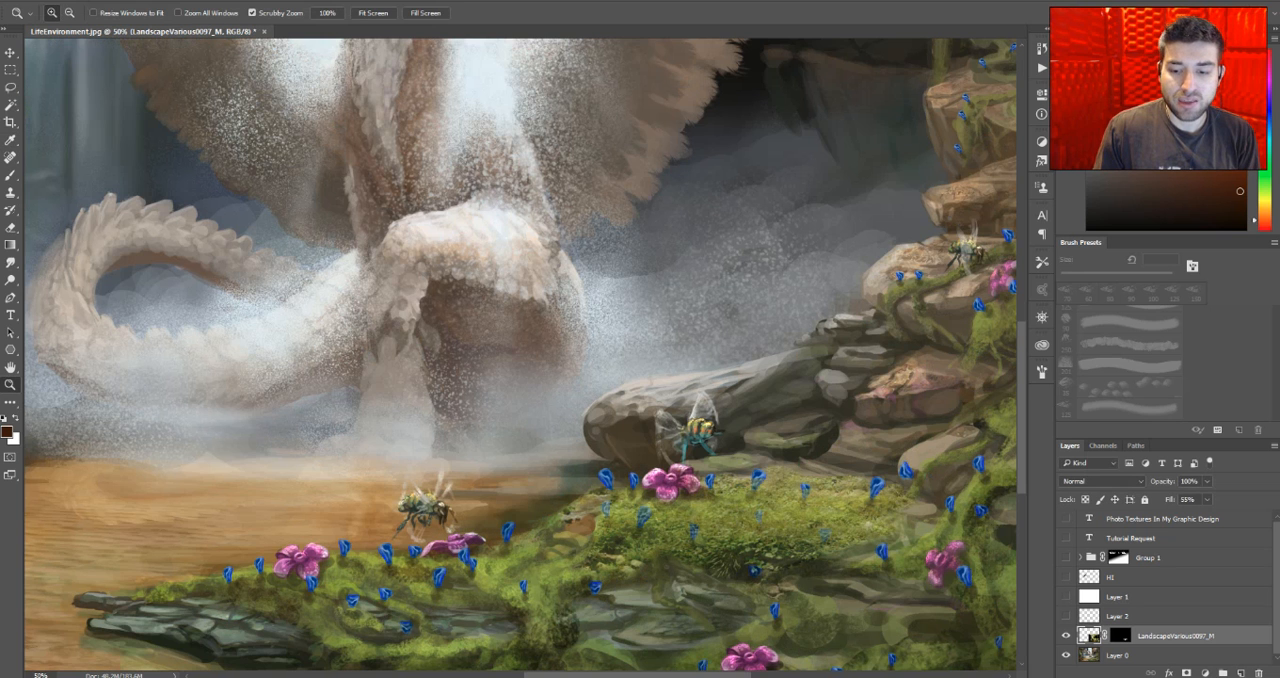
alt+click(573, 408)
alt+click(573, 408)
alt+click(573, 408)
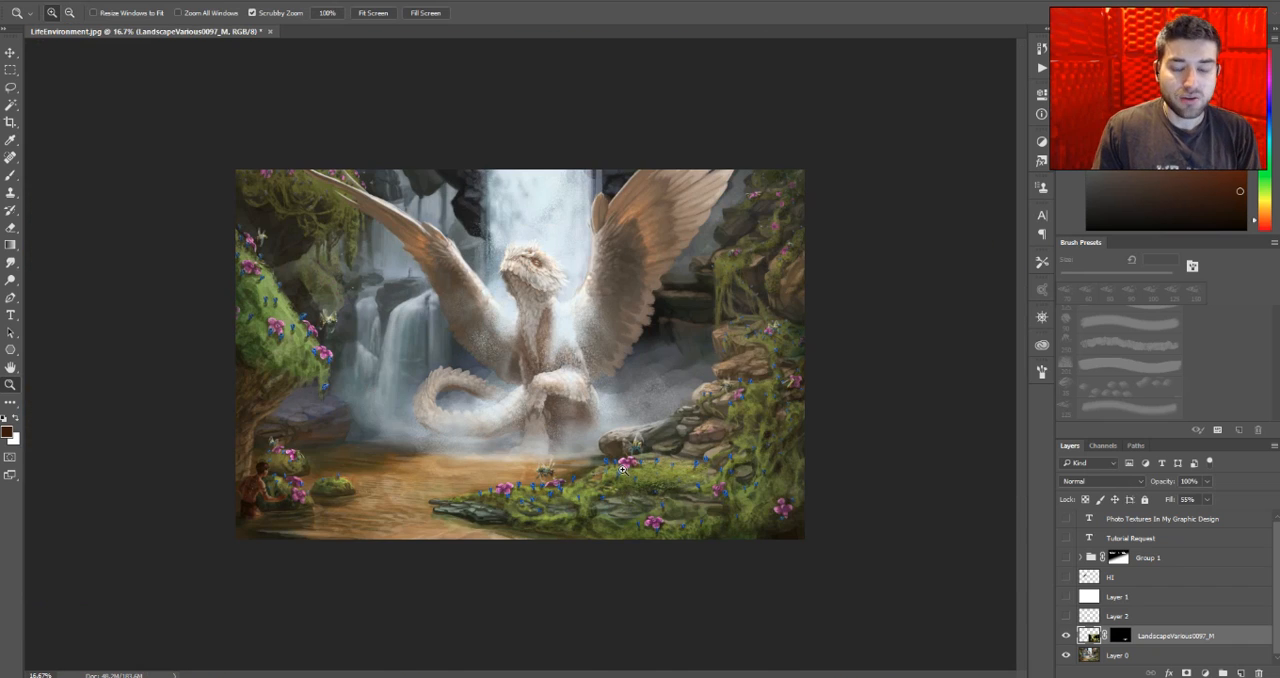
click(622, 468)
click(622, 468)
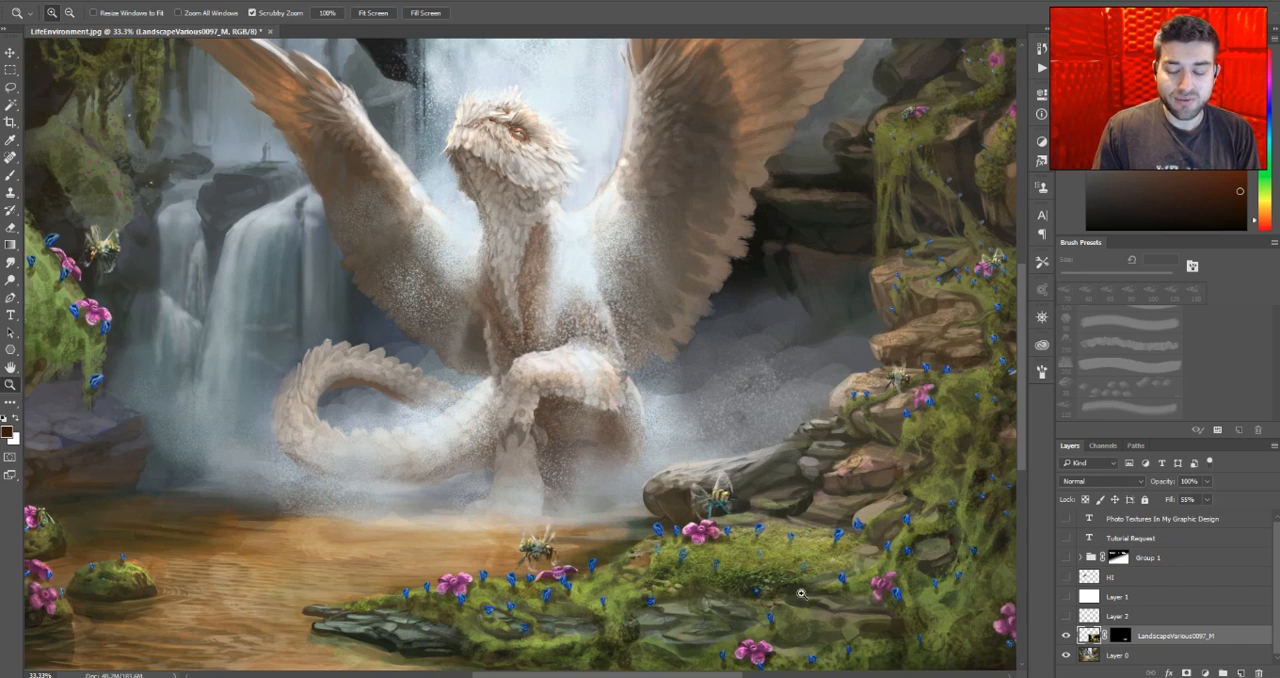
click(212, 0)
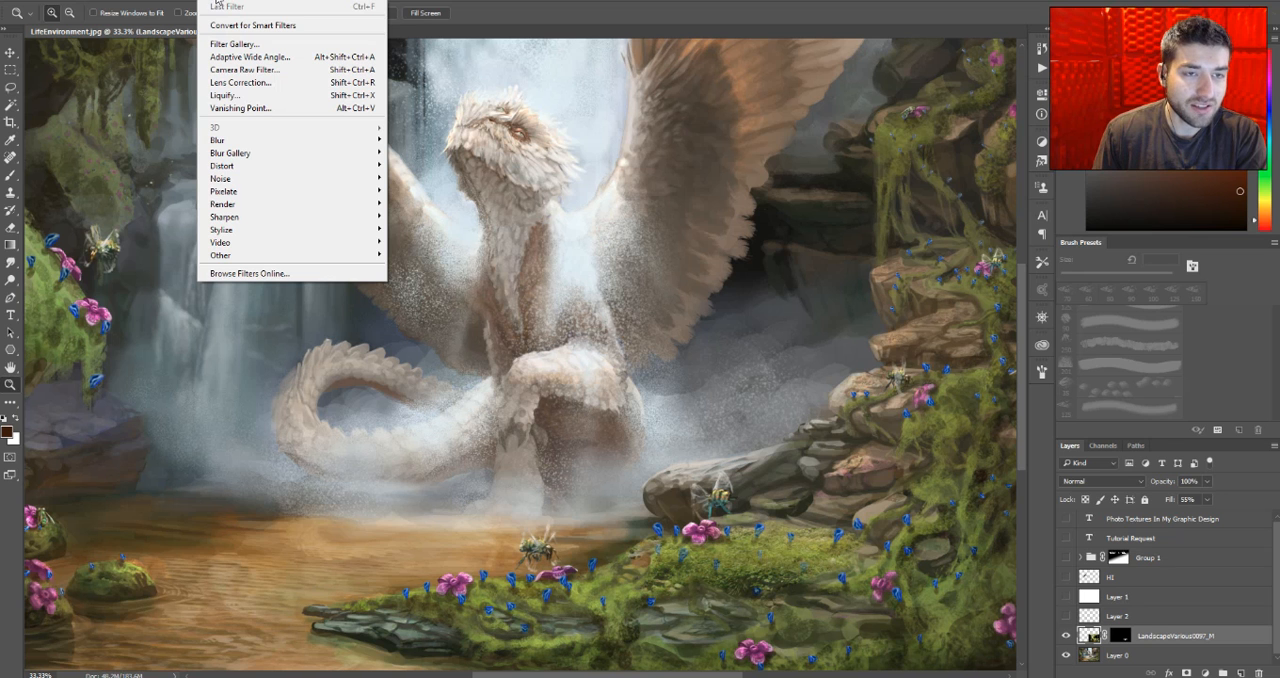
mouse_move(236, 146)
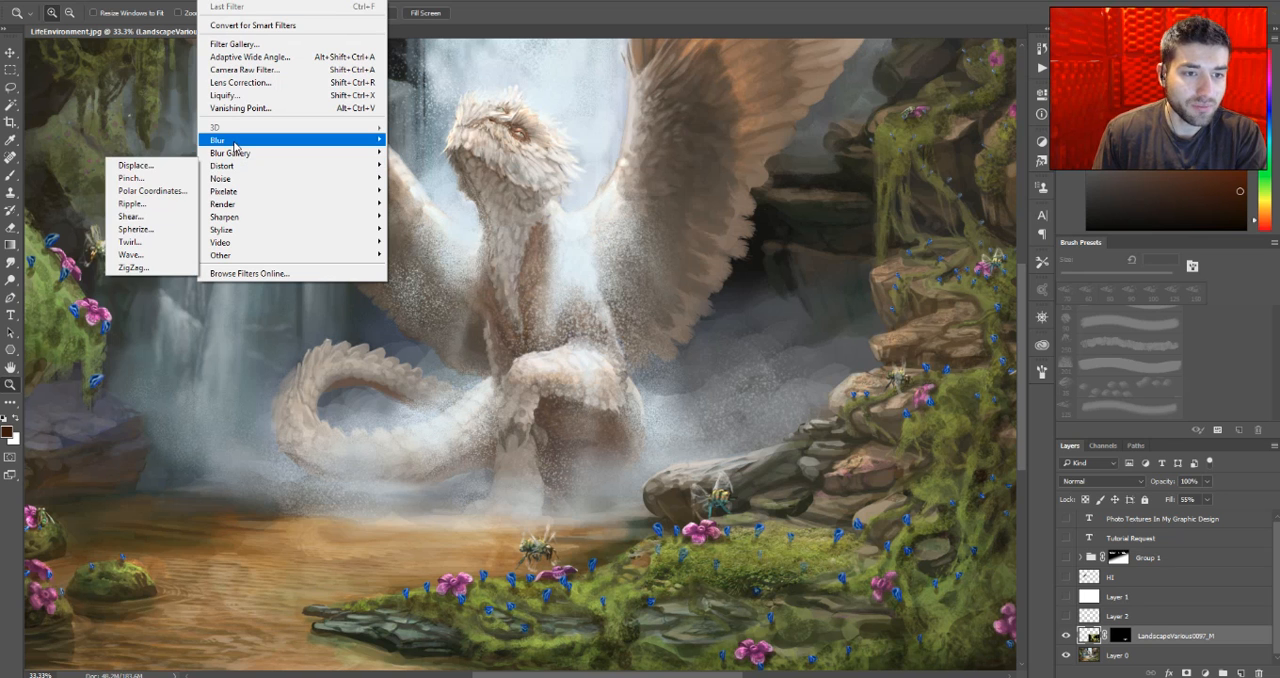
click(168, 255)
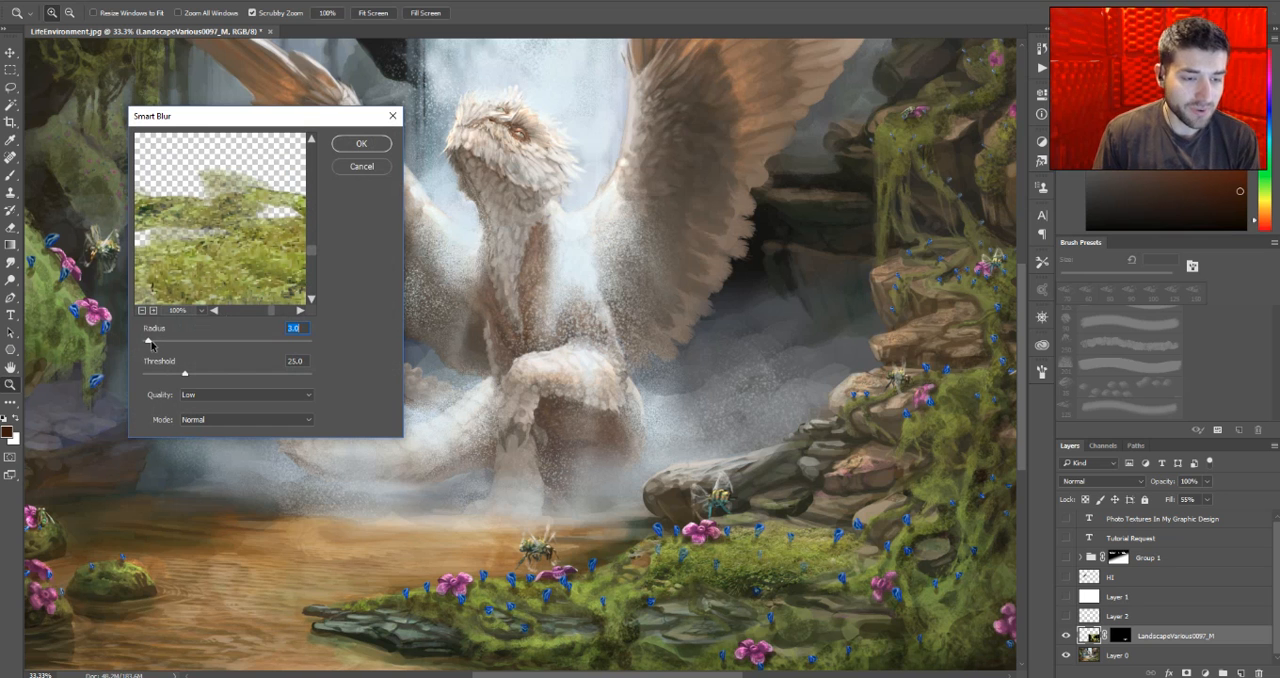
drag(147, 343, 195, 377)
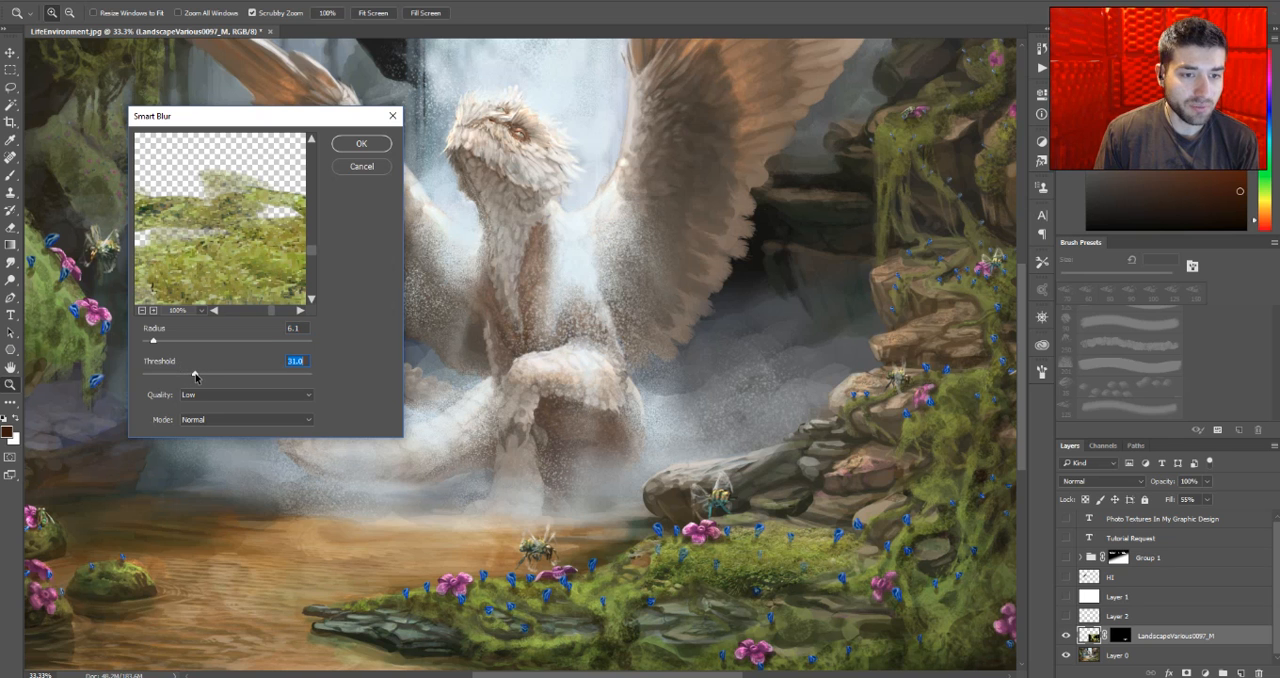
click(364, 143)
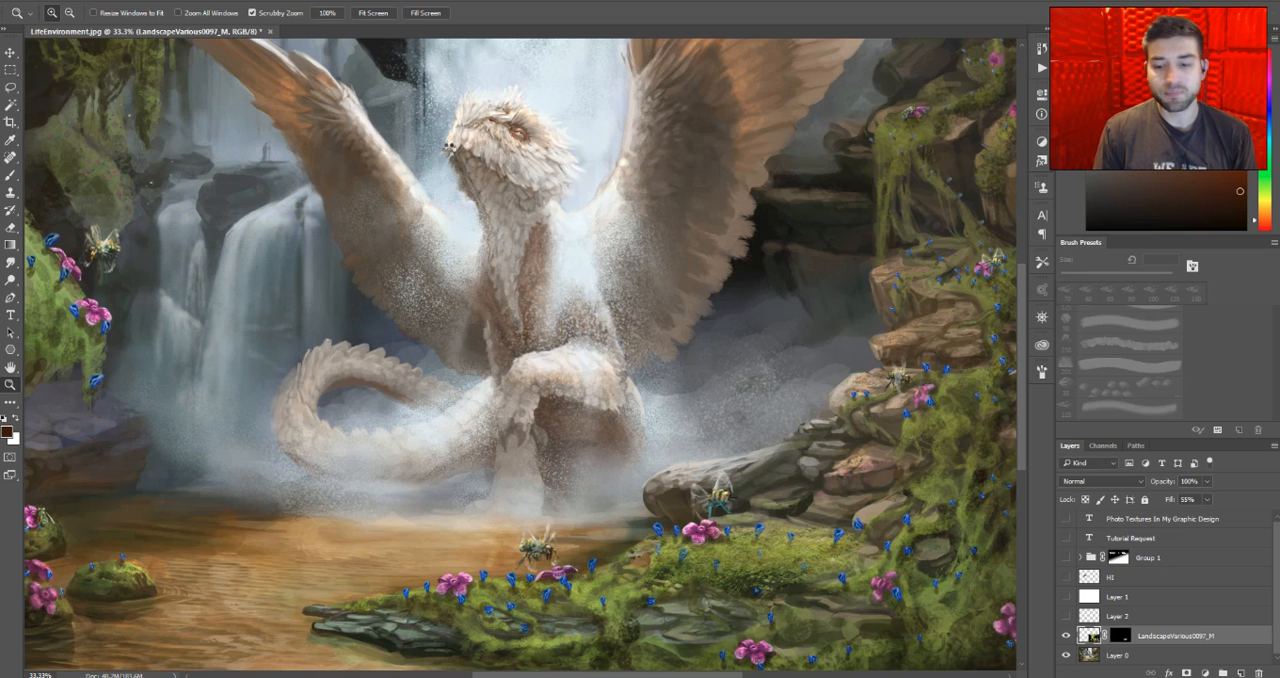